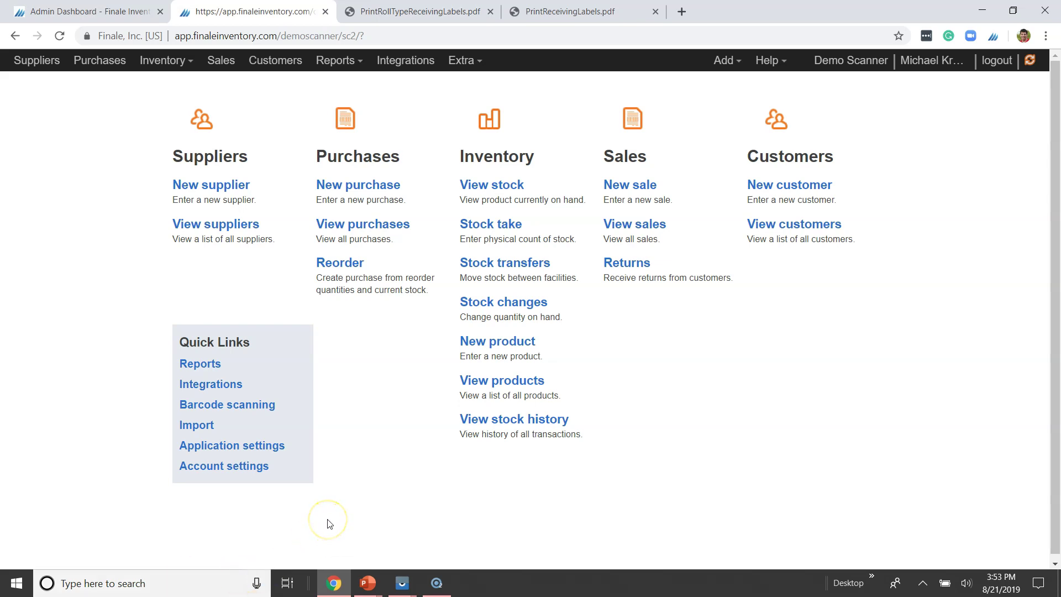
Step: Open the full purchases list from the dashboard's View purchases link
click(374, 226)
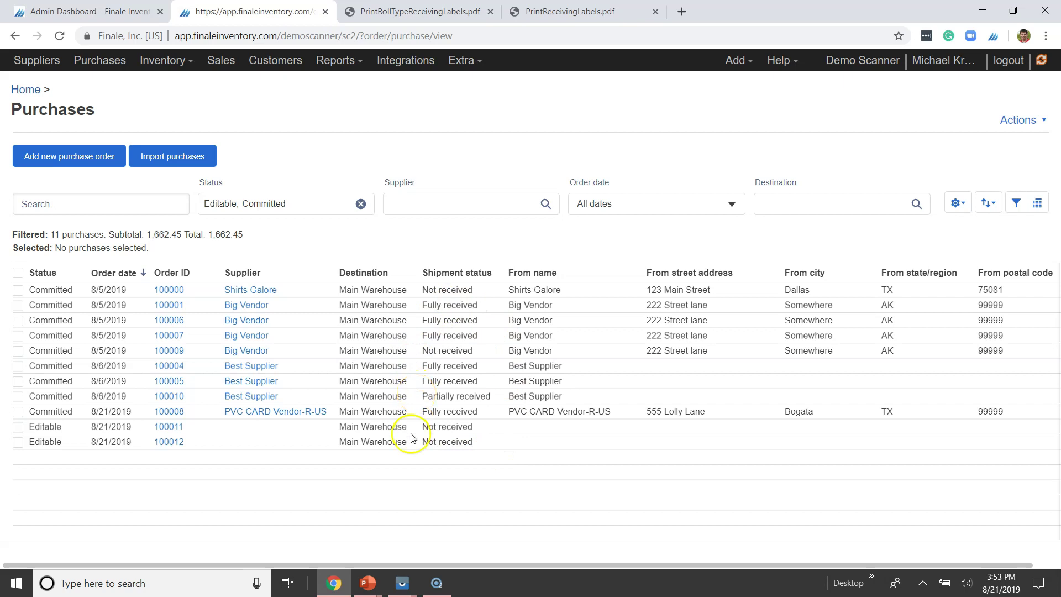
Step: Run 1. Sync on the TC55 scanner, confirm Yes, and acknowledge with Ok to return to Main menu
mouse_move(402, 582)
click(442, 525)
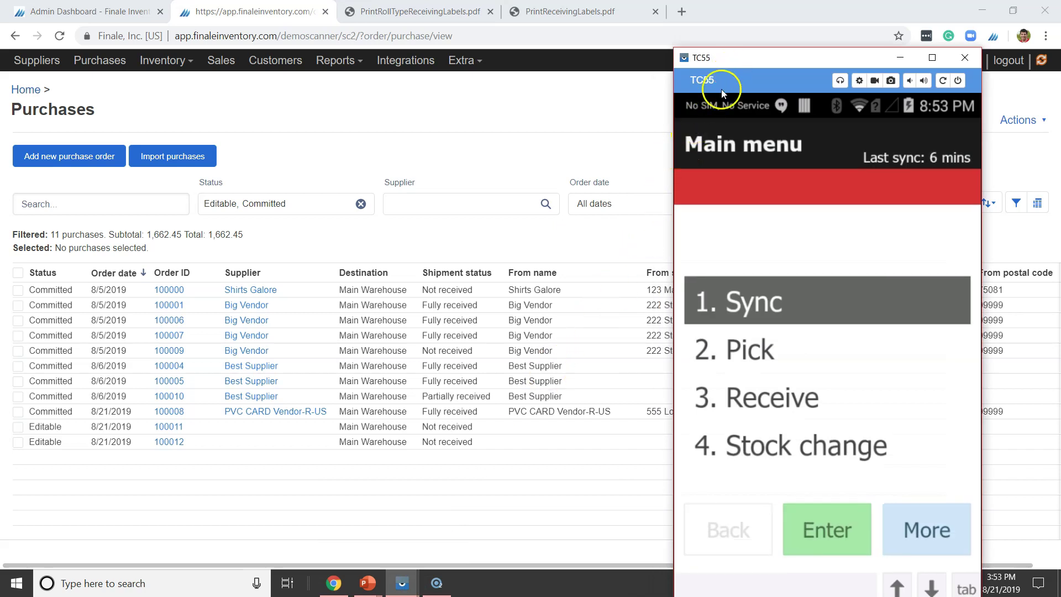
drag(743, 58, 769, 33)
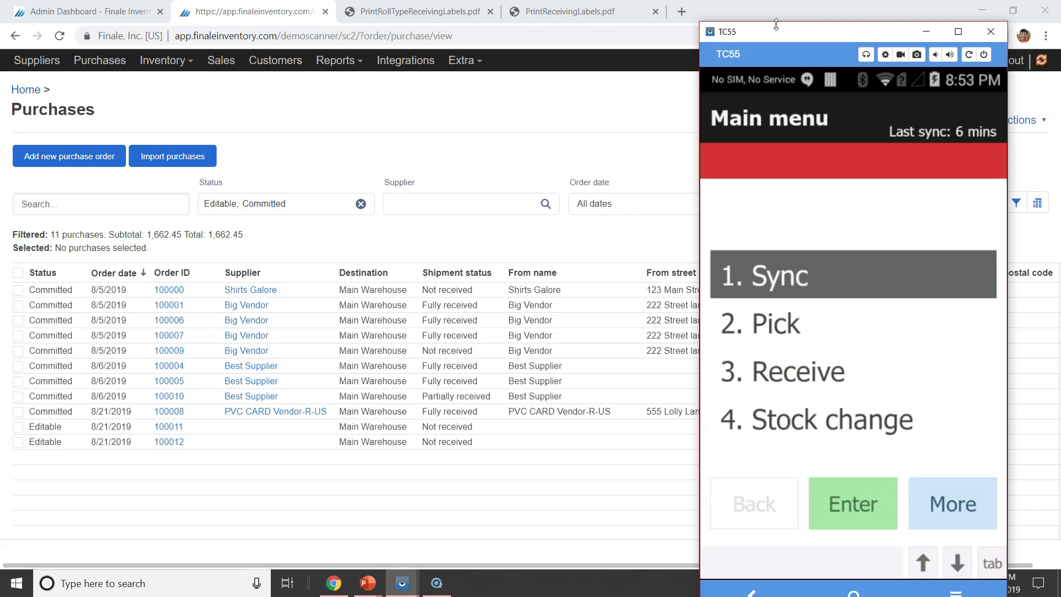
key(Return)
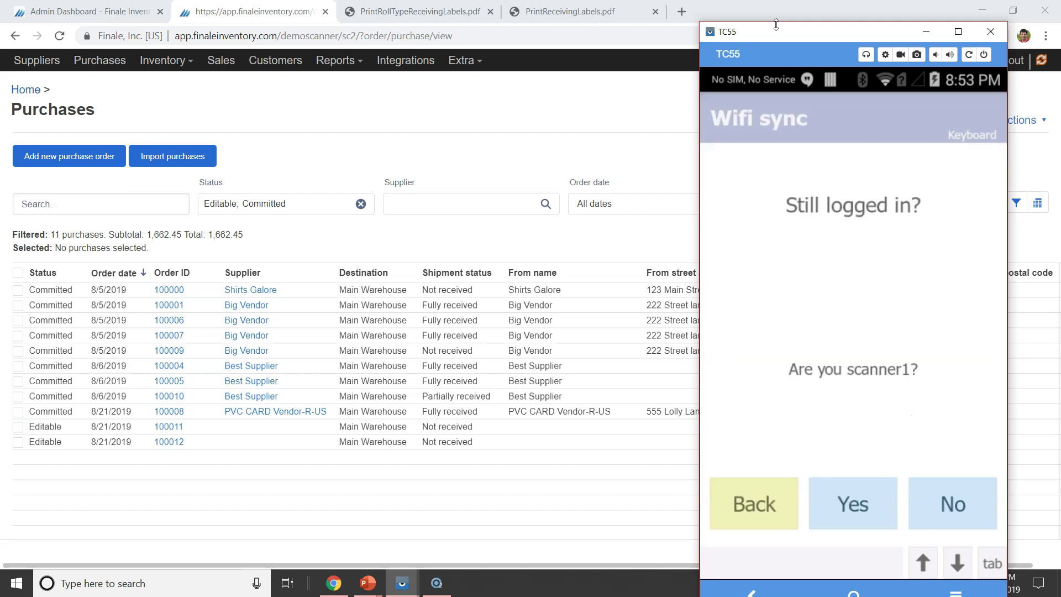
key(Return)
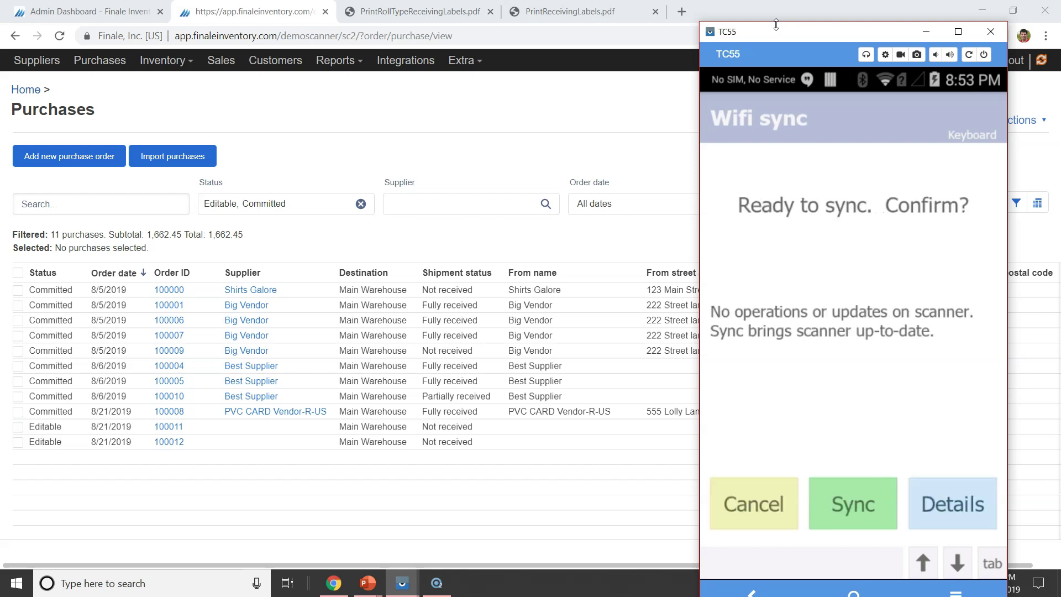
key(Return)
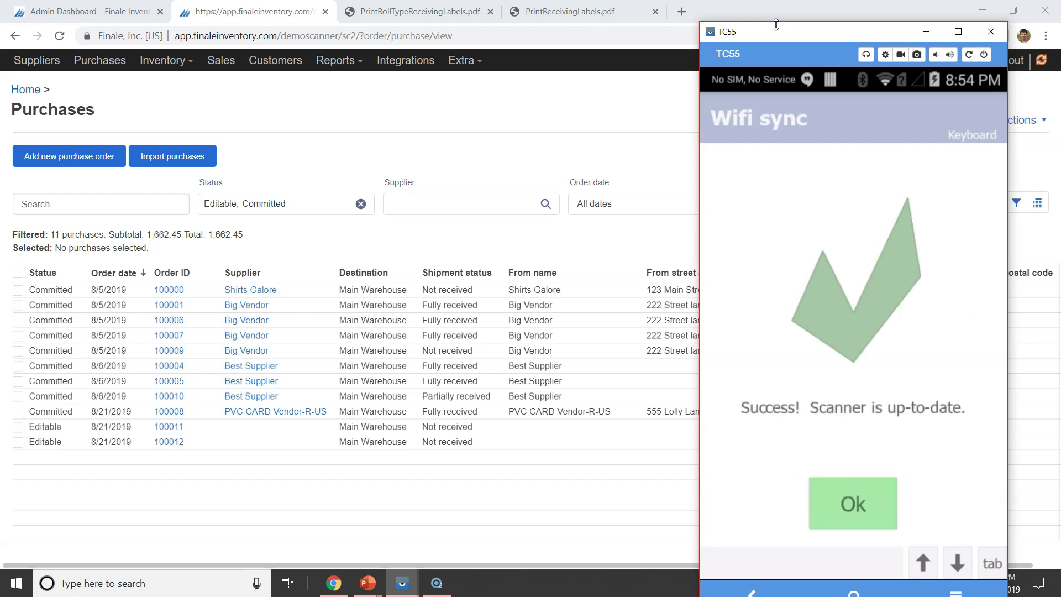
key(Return)
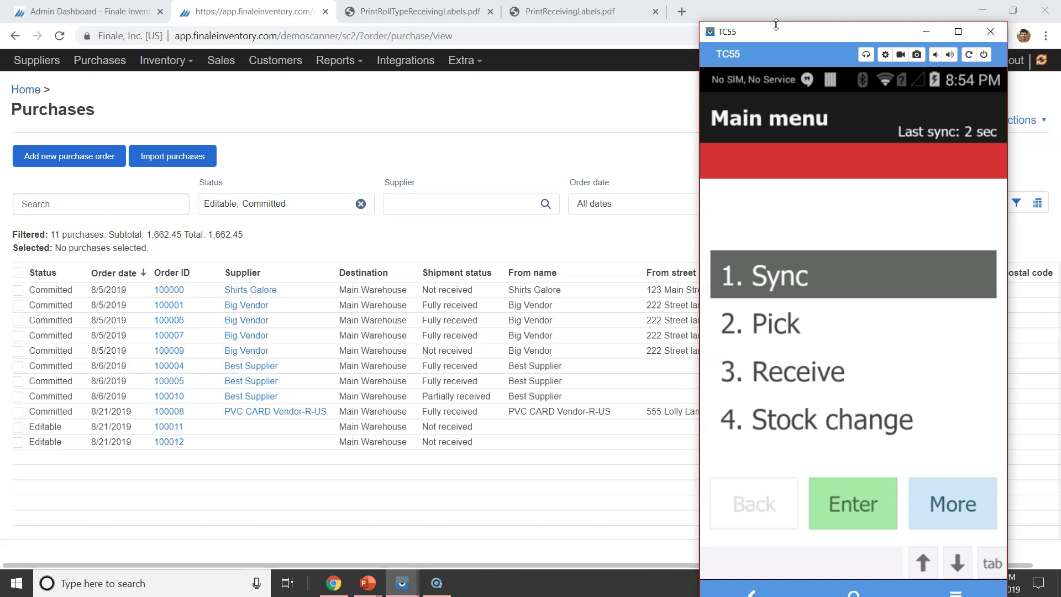
Step: Start 3. Receive on the scanner and open purchase order 100000 from Shirts Galore in Finale
key(3)
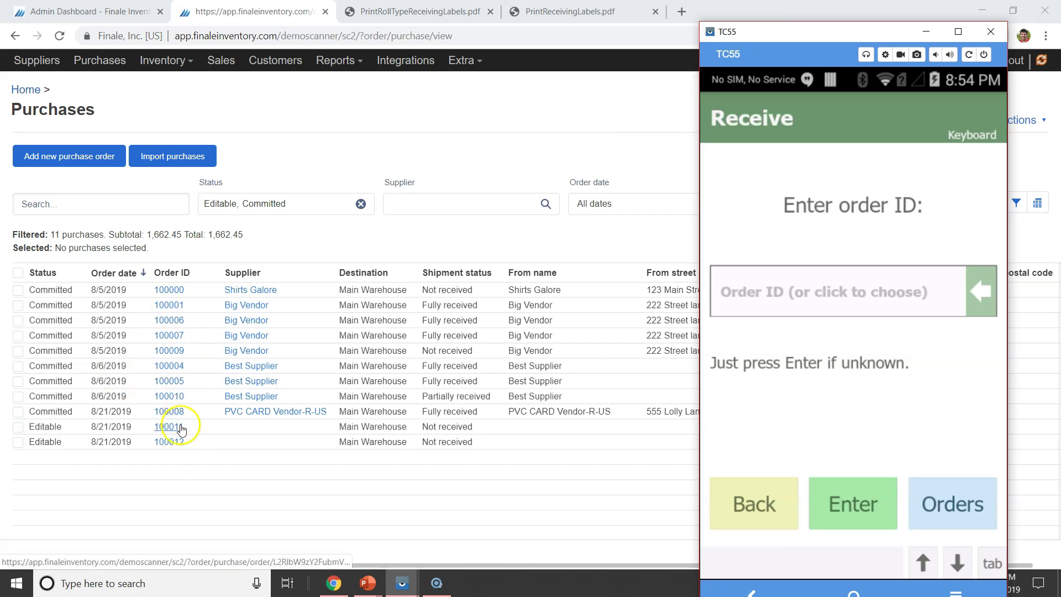
click(178, 291)
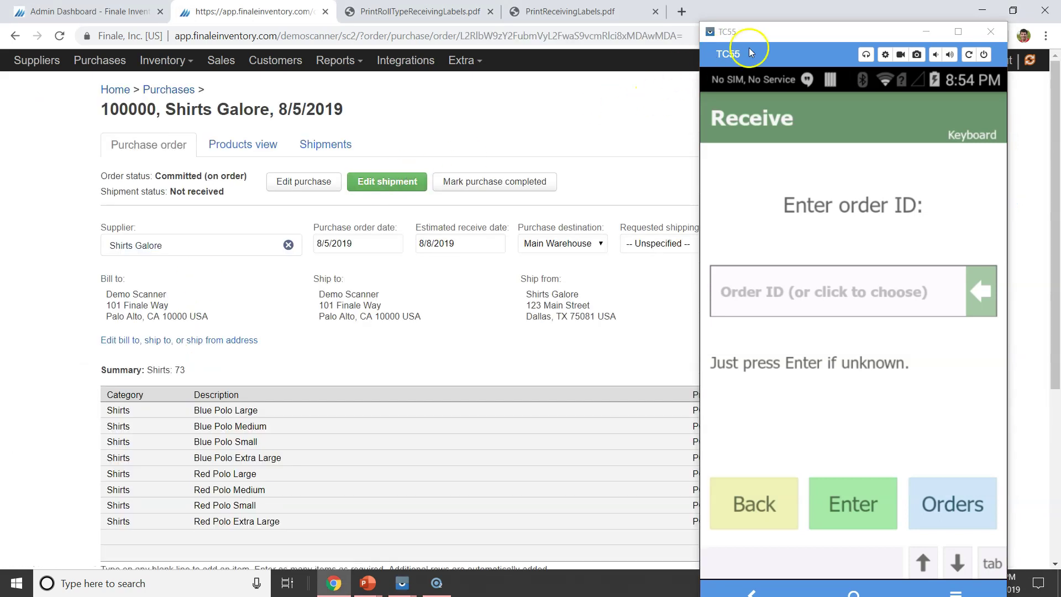
drag(803, 30, 560, 36)
click(922, 145)
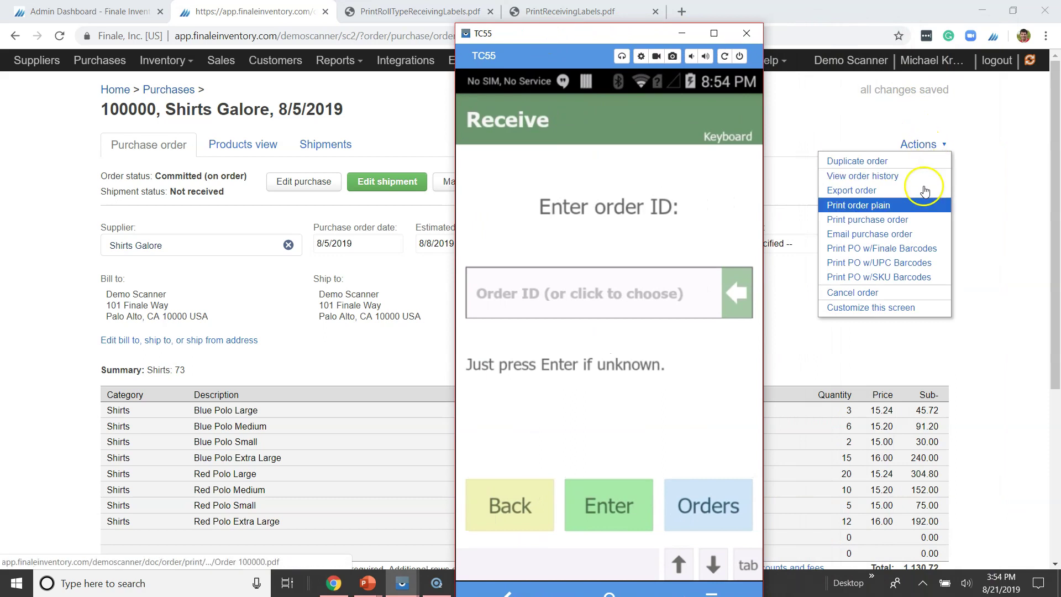
Step: Print purchase order 100000 with Finale barcodes as PrintPoWFinaleBarcodes.pdf
click(936, 250)
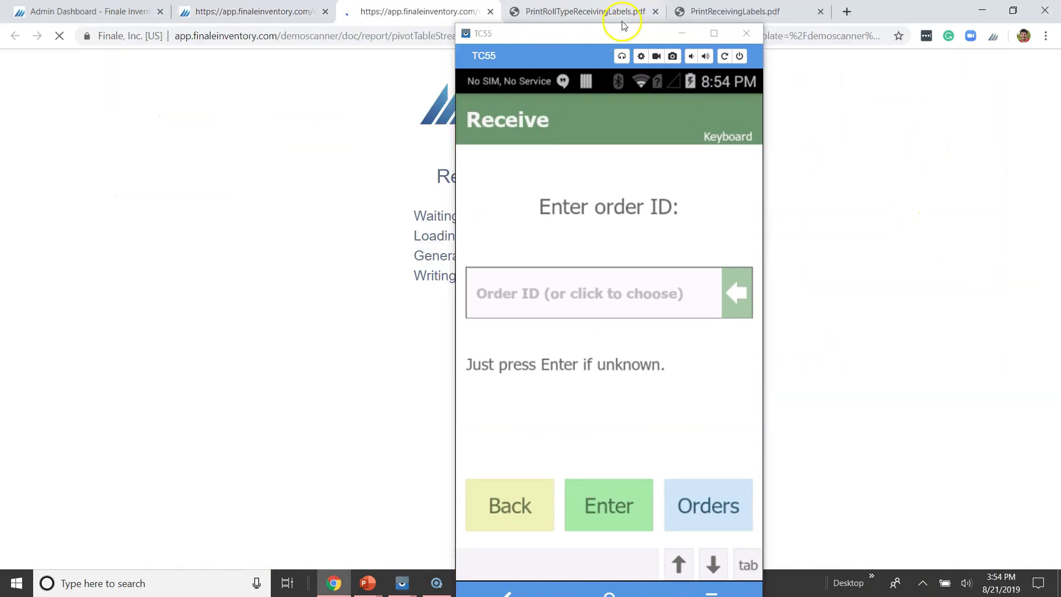
click(682, 33)
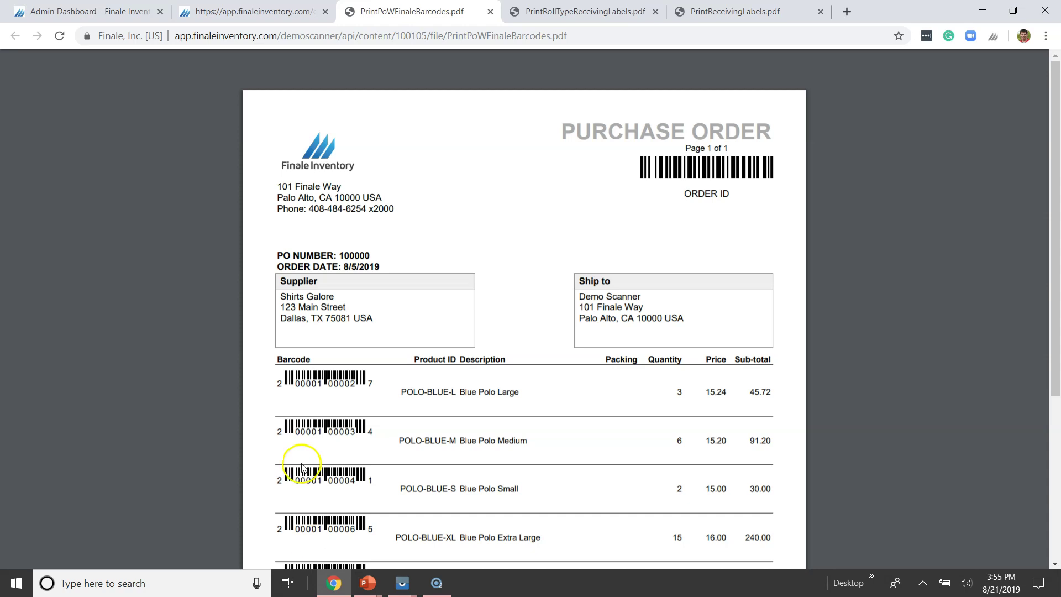
Step: From order 100000's Shipments, print roll-type receiving labels
mouse_move(478, 55)
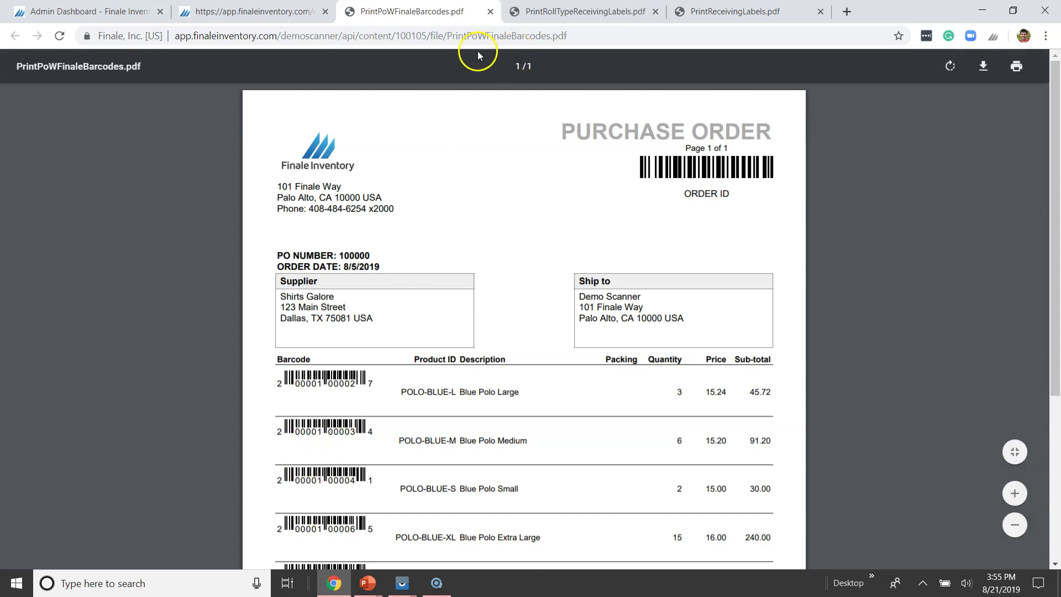
click(299, 11)
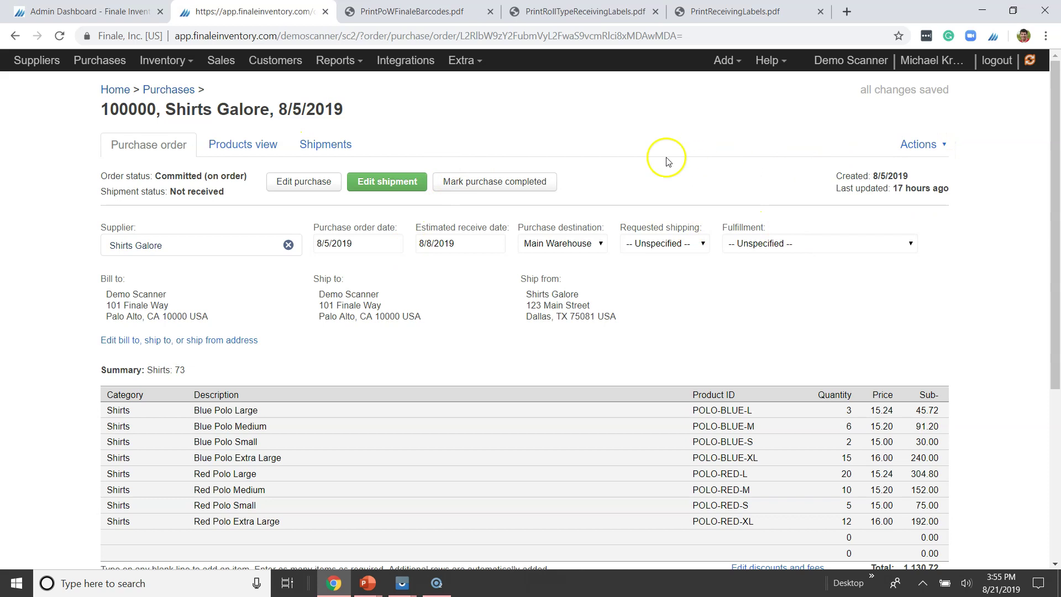
click(345, 140)
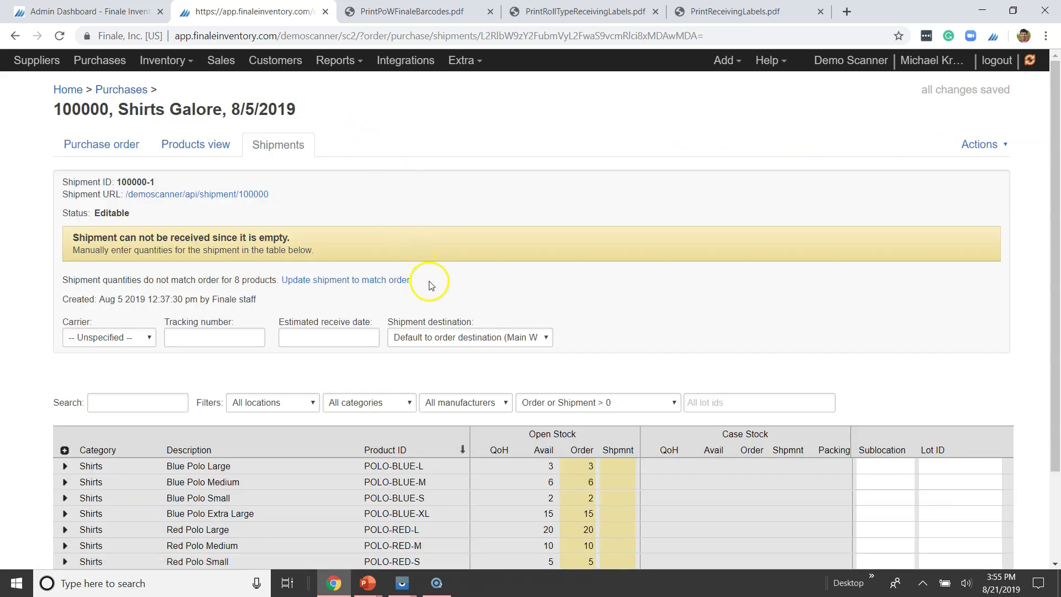
mouse_move(986, 139)
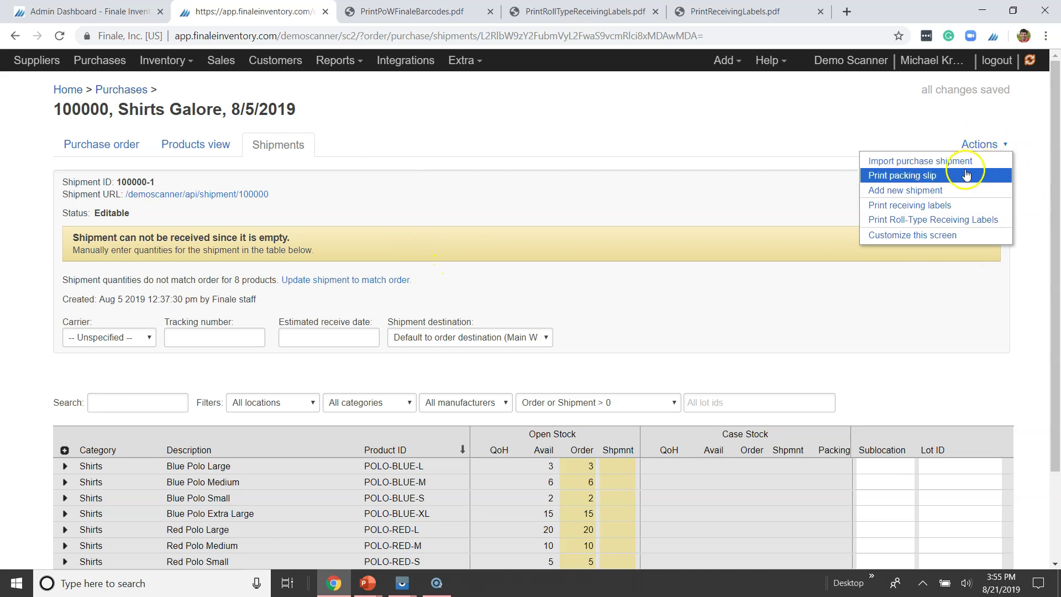
click(928, 222)
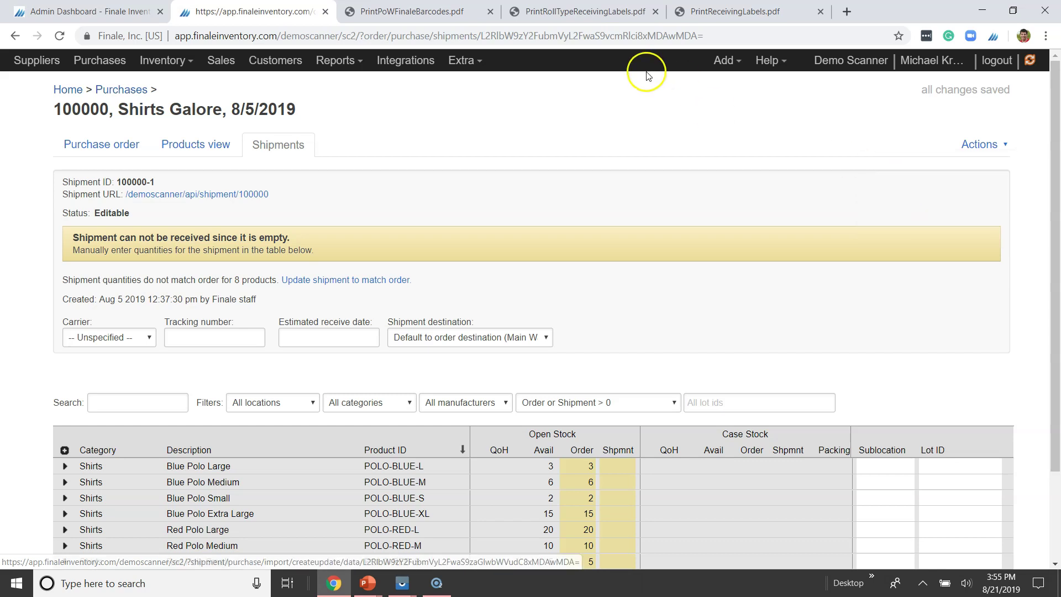
Step: Review the roll-type labels, sheet receiving labels and barcoded purchase order PDFs
click(587, 13)
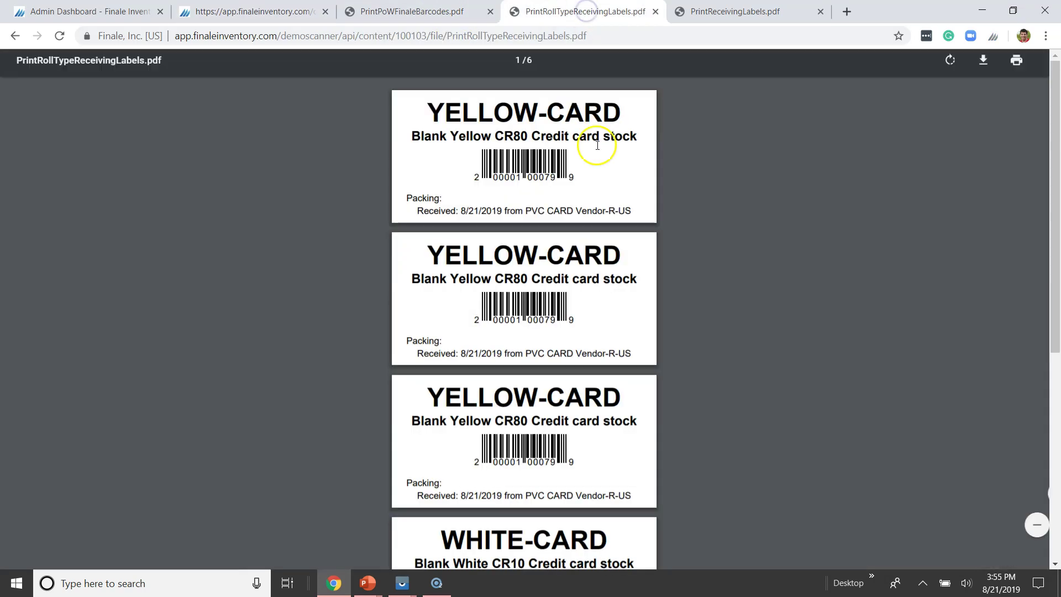
scroll(580, 409, down, 6)
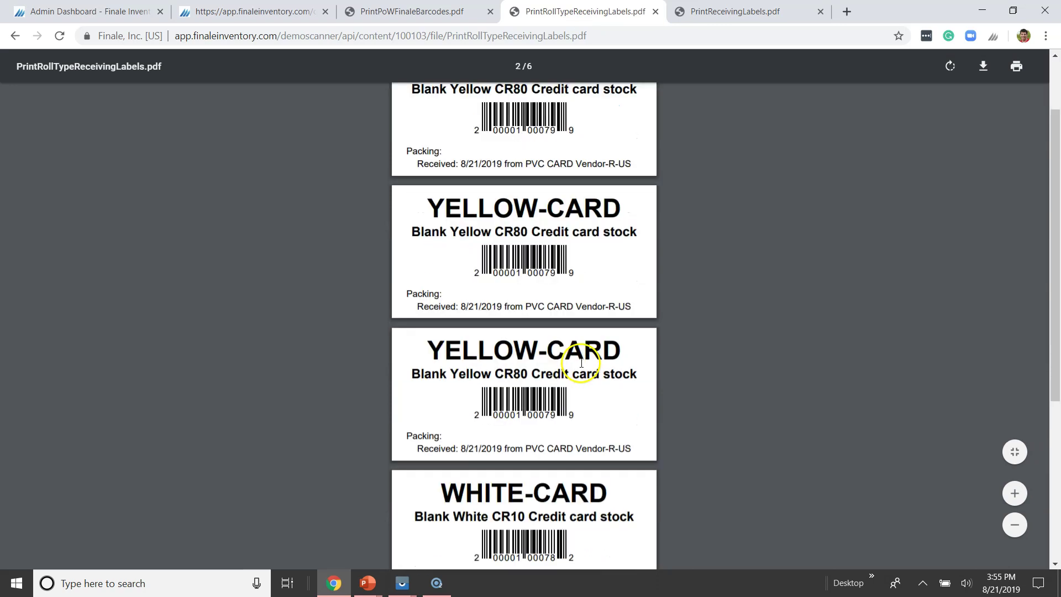
scroll(582, 363, up, 6)
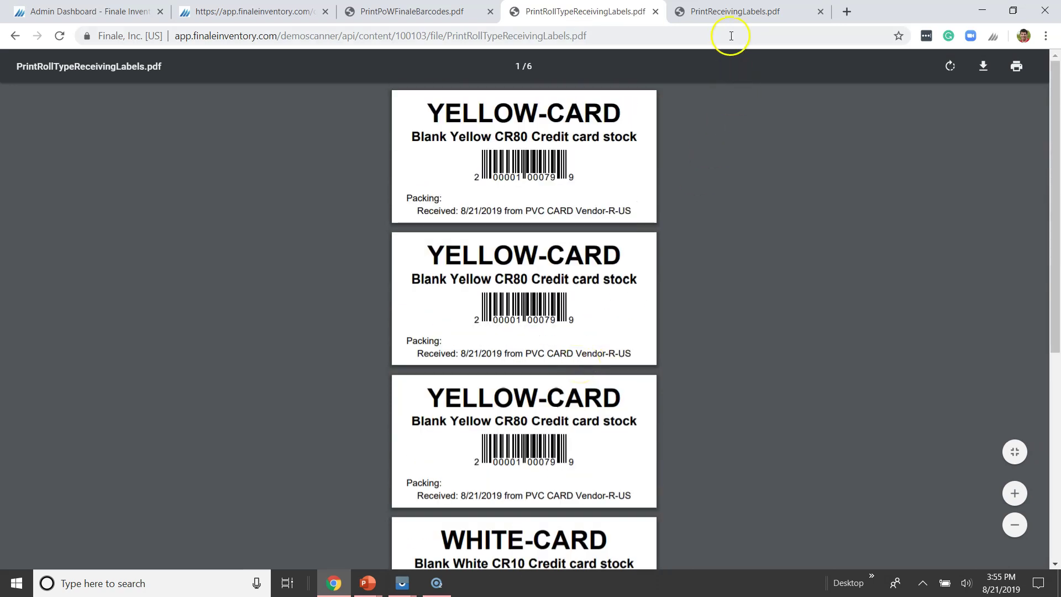
click(735, 14)
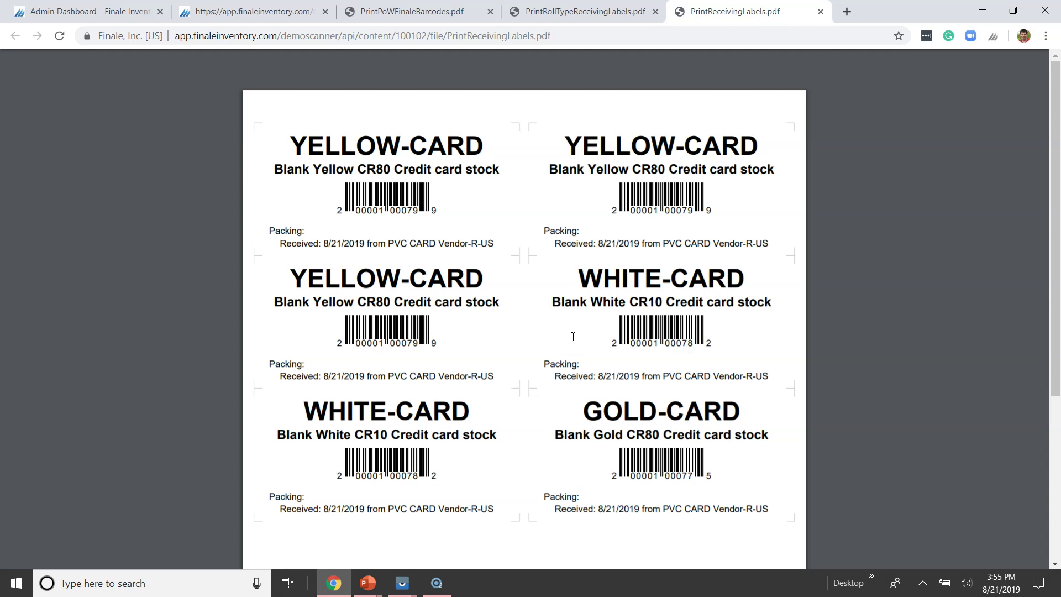
click(436, 19)
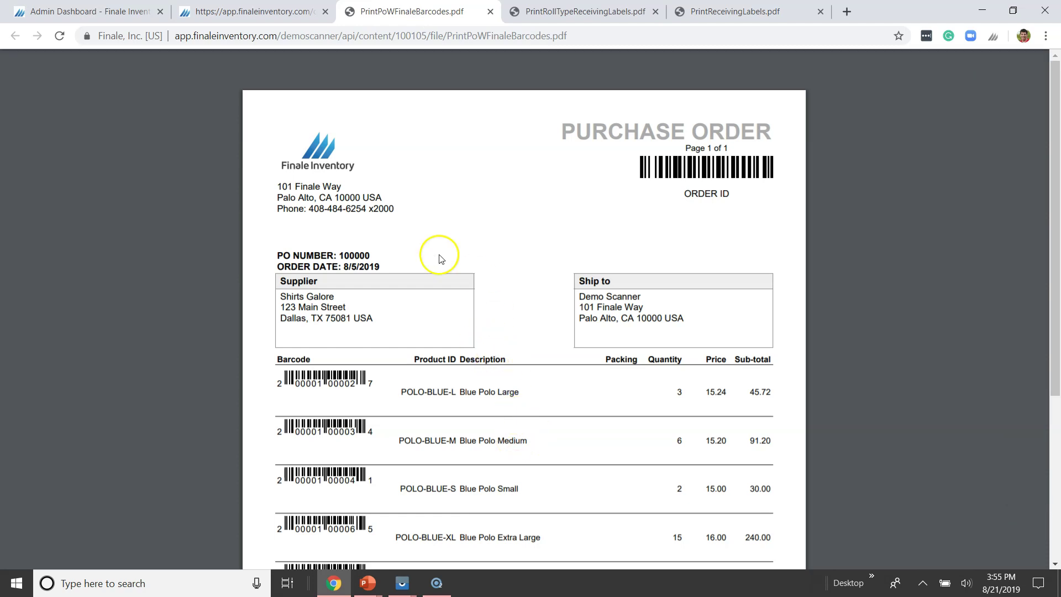
Step: Return Finale to the Purchases list and show the scanner's three orders to receive
click(247, 12)
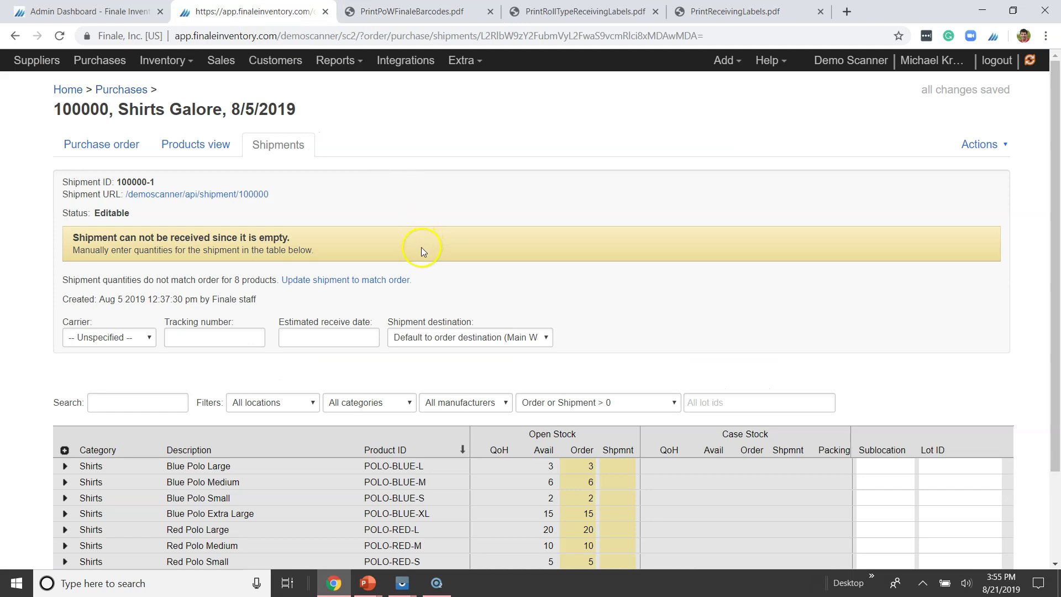
click(123, 90)
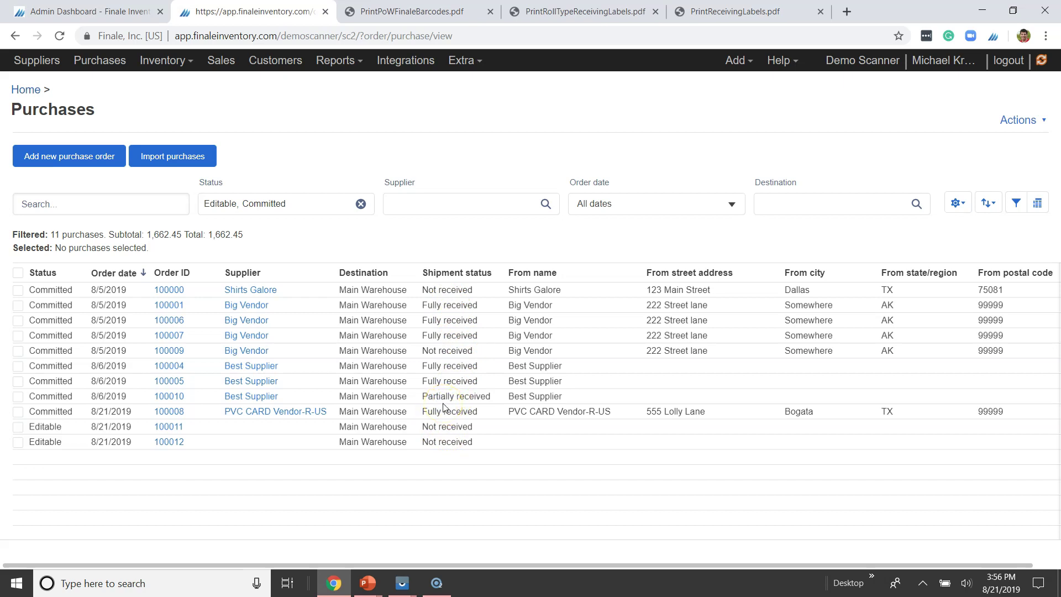
key(alt+Tab)
key(alt+Tab)
key(alt+Tab)
key(alt+Tab)
key(alt+Tab)
key(alt+Tab)
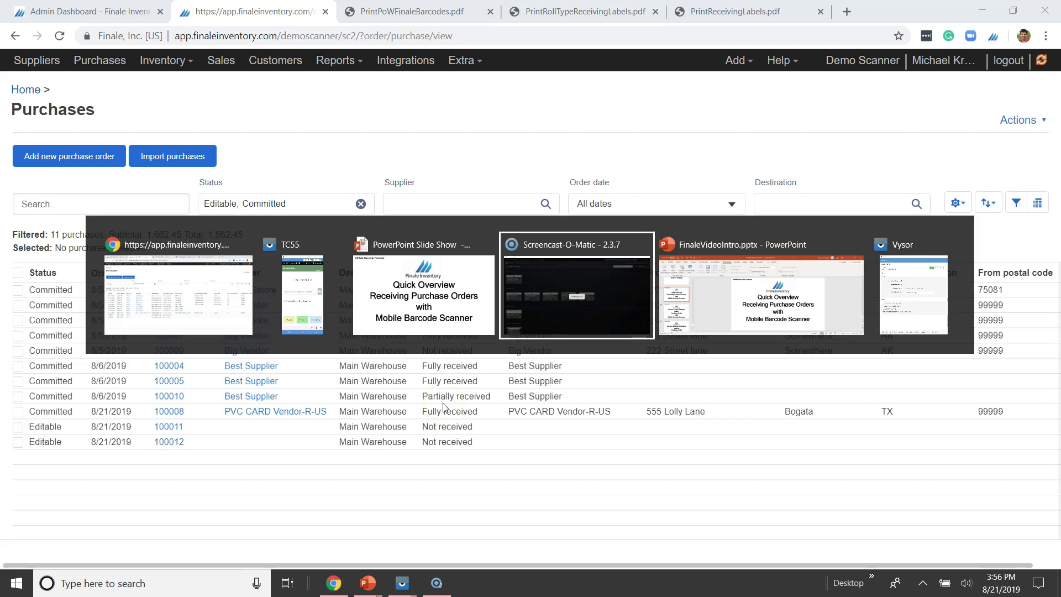
key(alt+Tab)
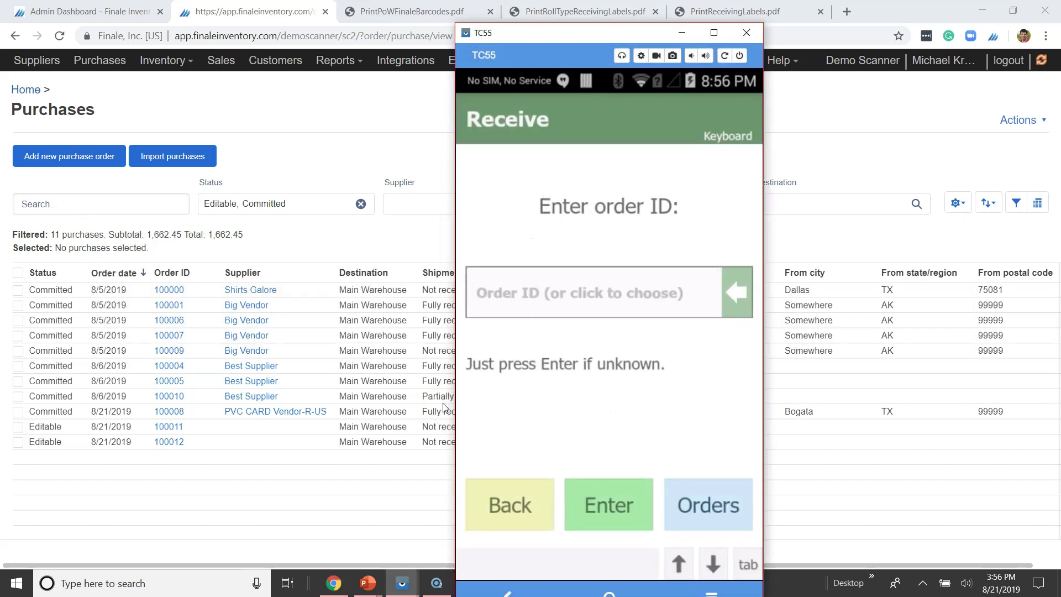
key(Return)
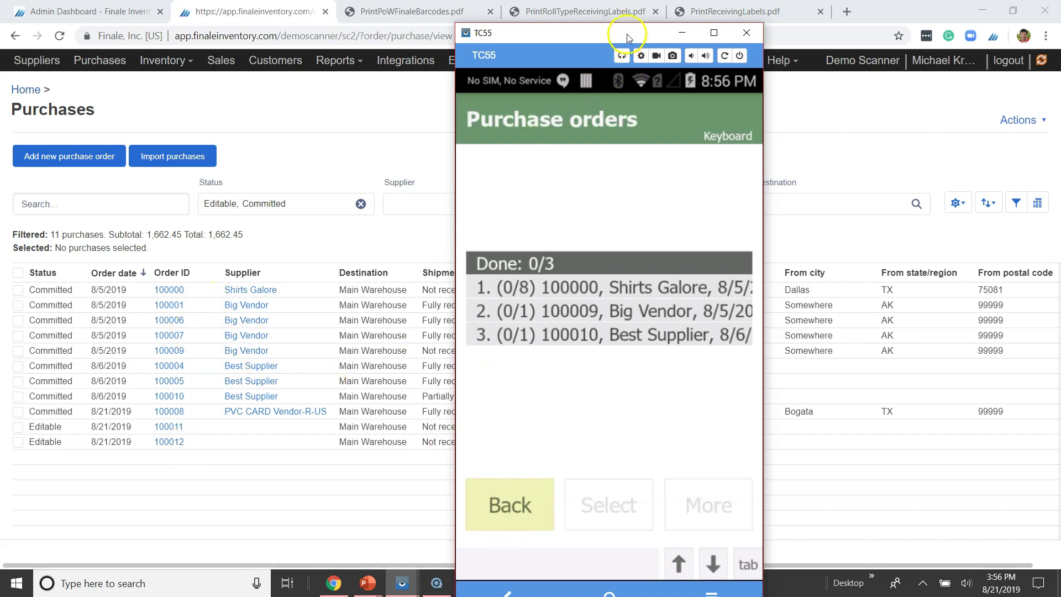
drag(621, 38, 866, 23)
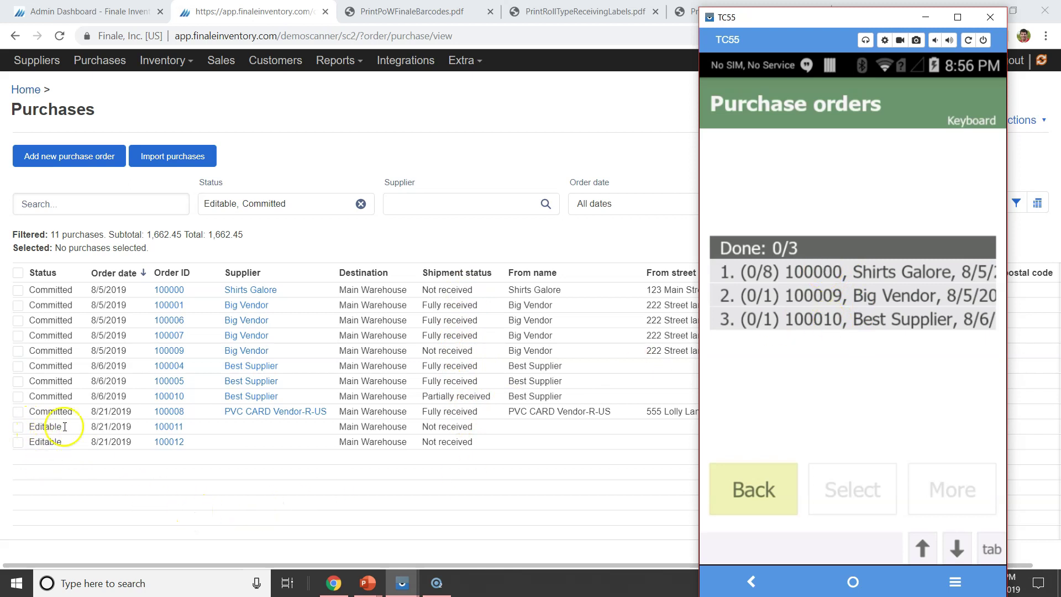
Step: Remove Editable from the Status filter so only Committed purchases show
click(314, 205)
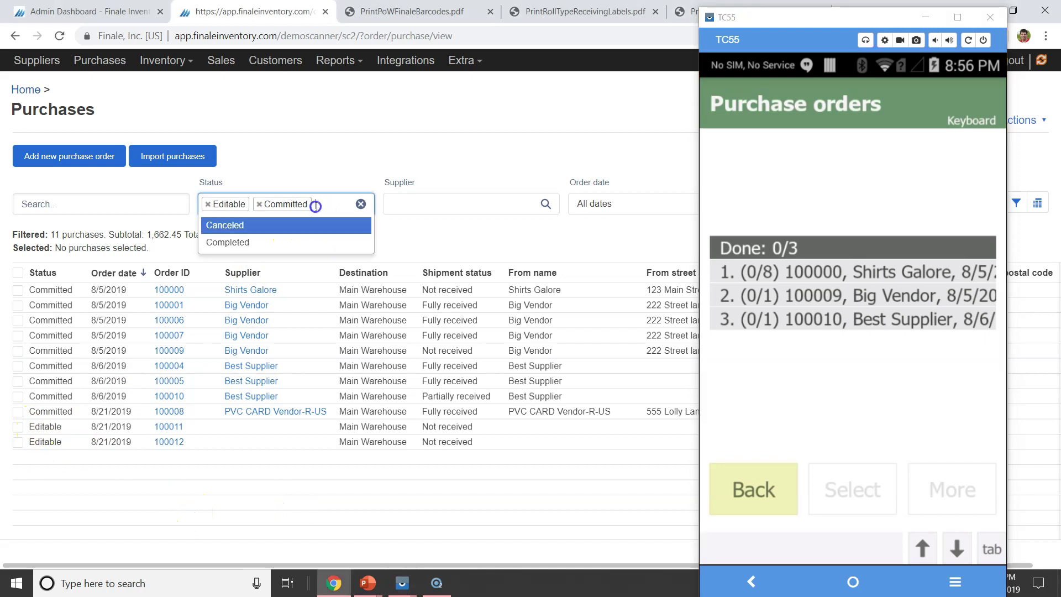
click(207, 204)
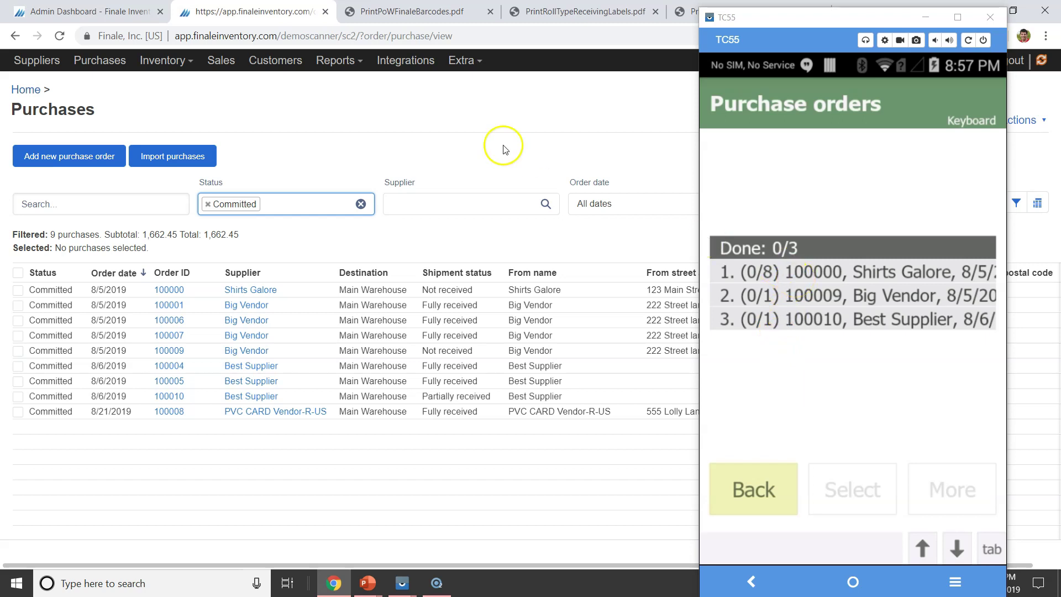
click(449, 8)
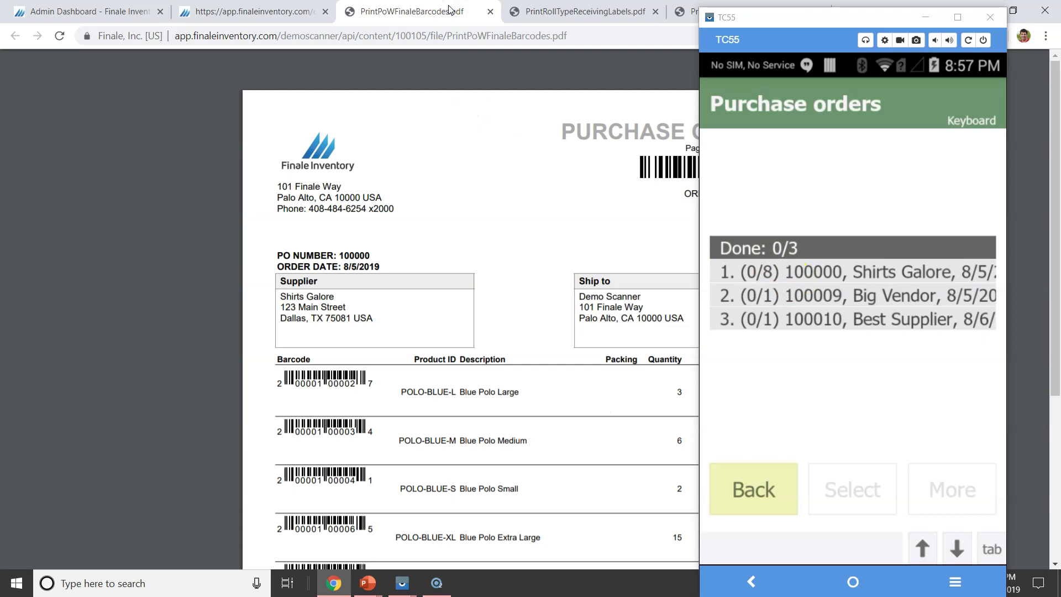
click(280, 11)
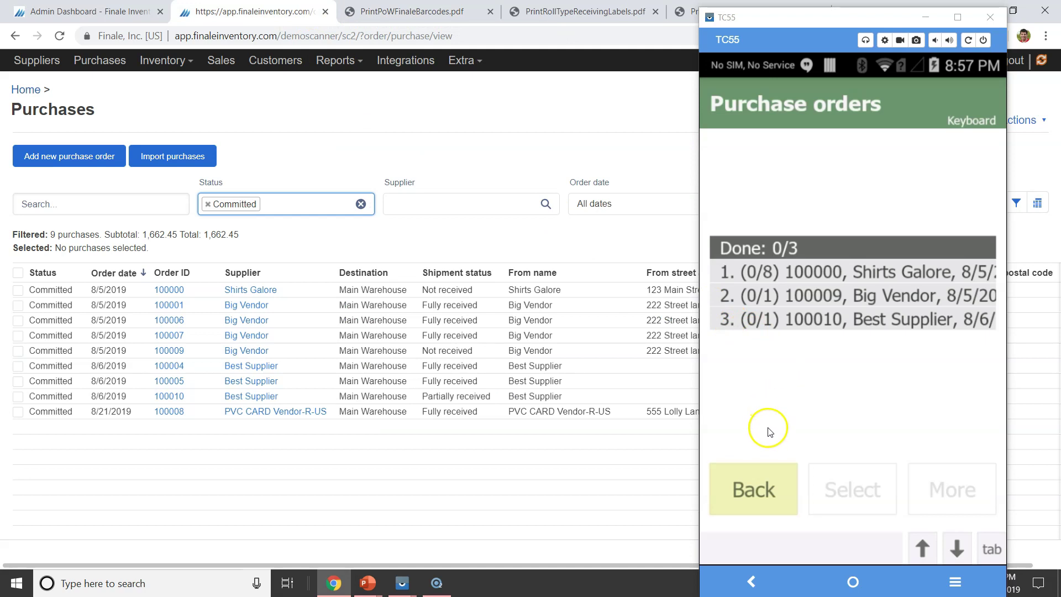
Step: Select order 100000, Shirts Galore on the scanner to begin receiving it
click(807, 279)
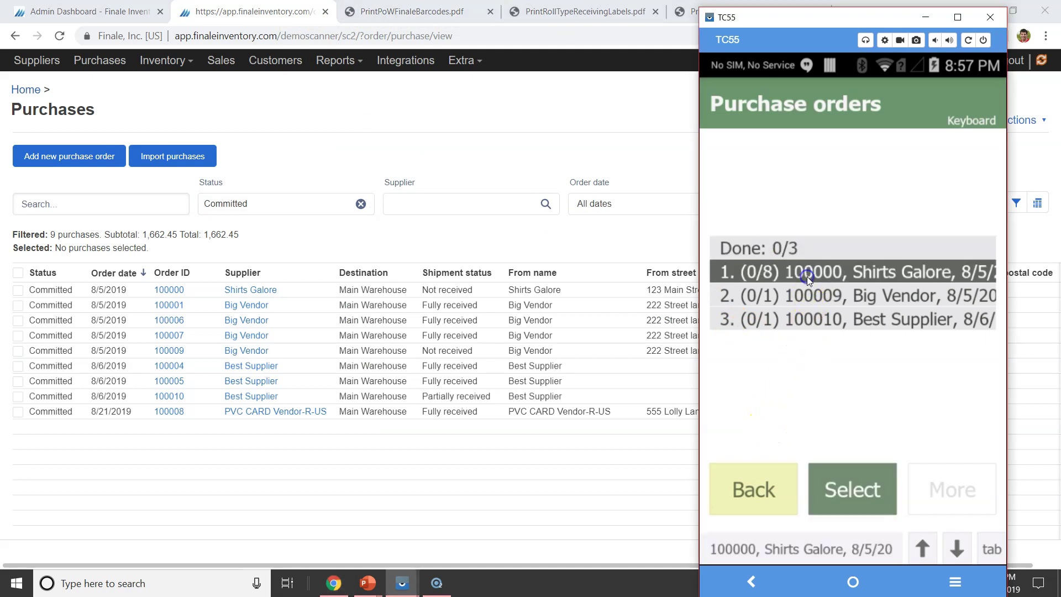
click(807, 276)
click(767, 280)
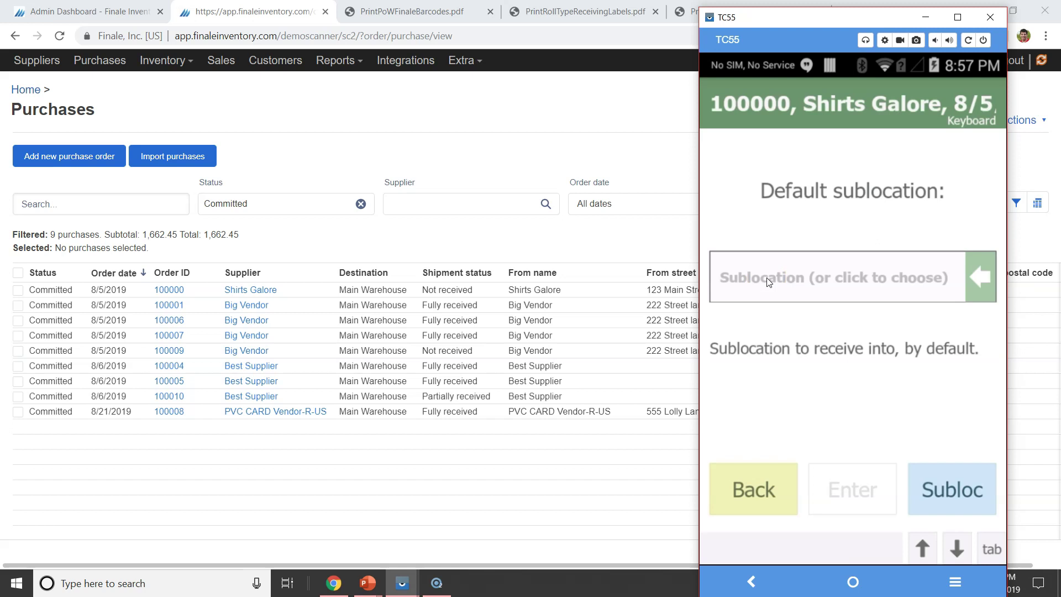
mouse_move(768, 282)
mouse_down()
mouse_move(760, 291)
mouse_move(856, 309)
mouse_move(850, 291)
mouse_up()
Step: Generate the Labels 5160 sublocation barcodes report as a PDF from Reports > Labels
click(332, 65)
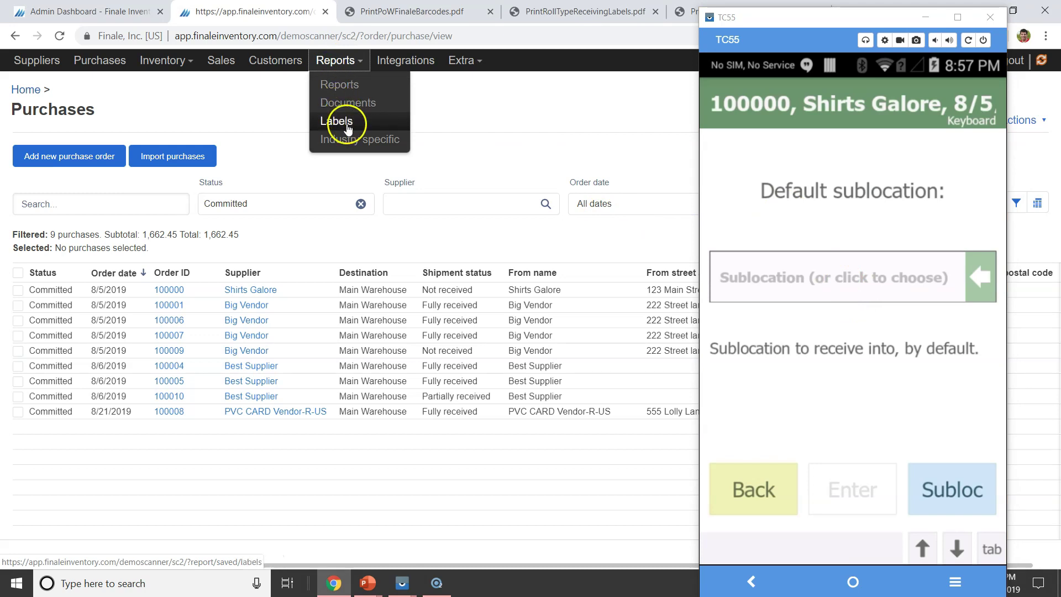
click(339, 121)
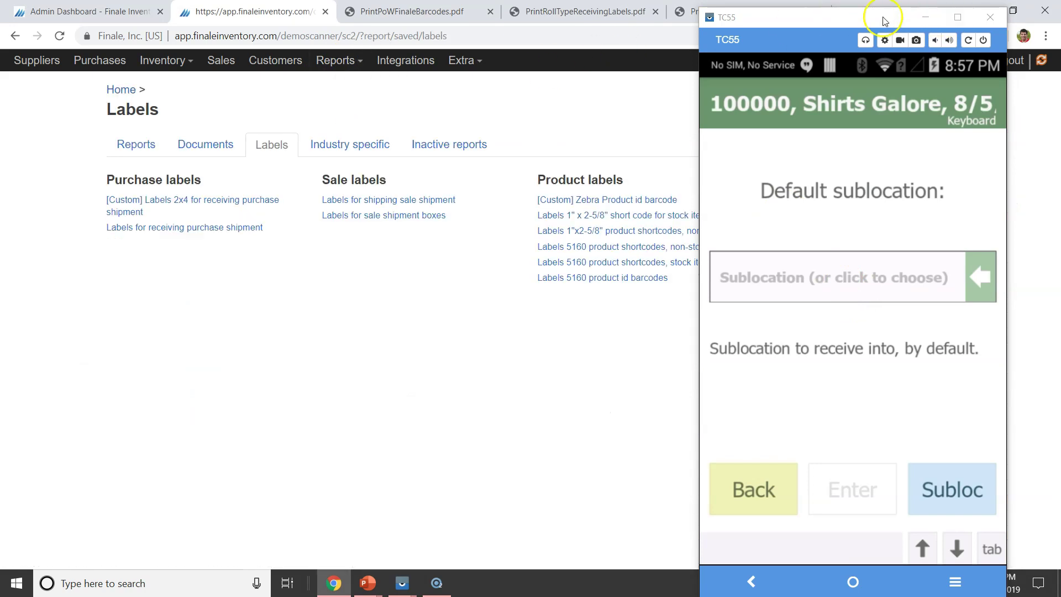
drag(883, 21, 578, 17)
click(824, 200)
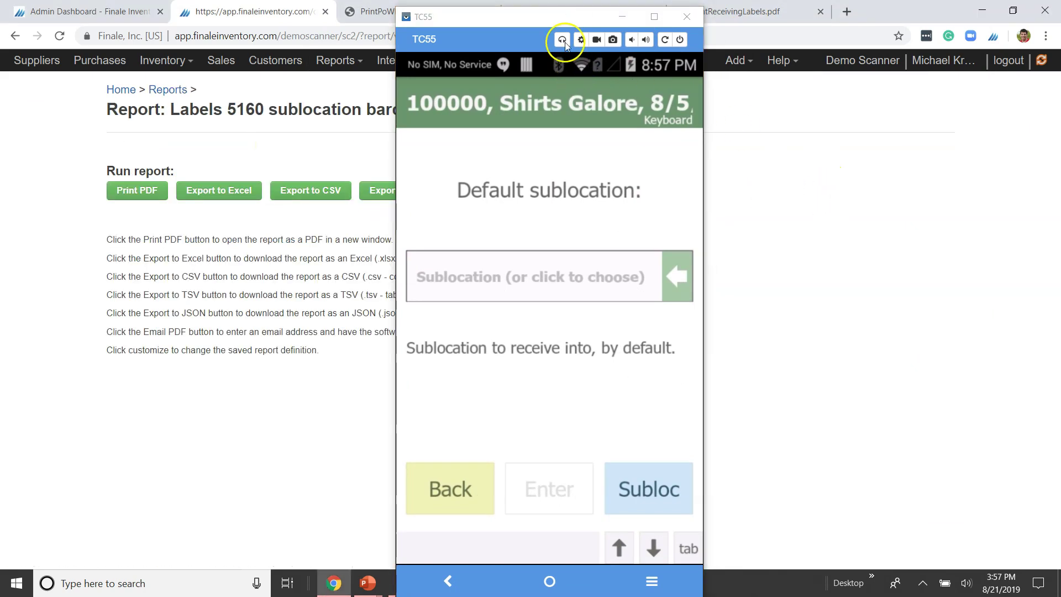
drag(566, 17, 642, 13)
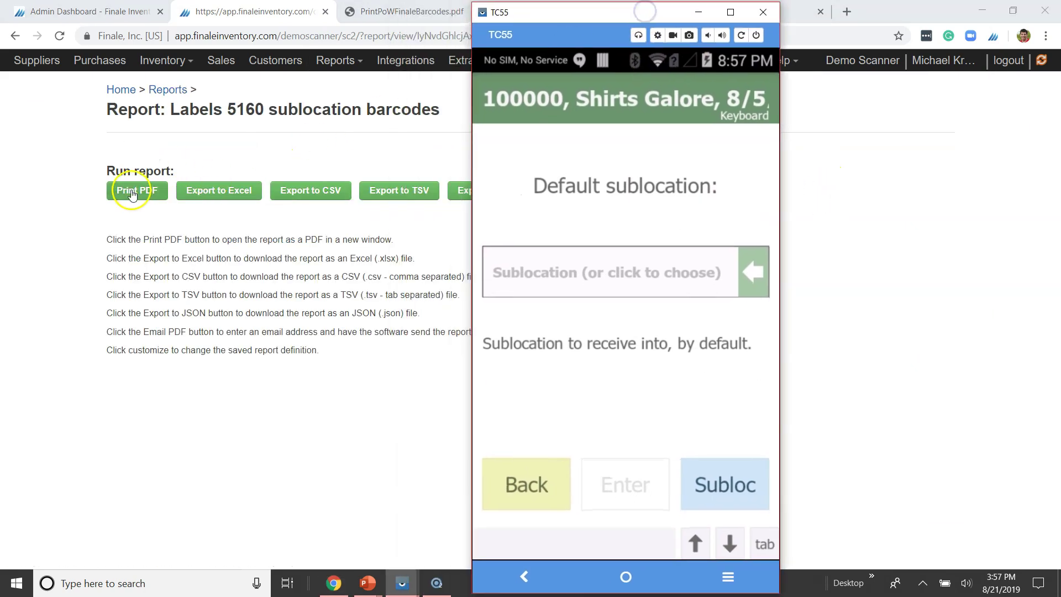
click(133, 195)
click(671, 12)
drag(671, 12, 888, 18)
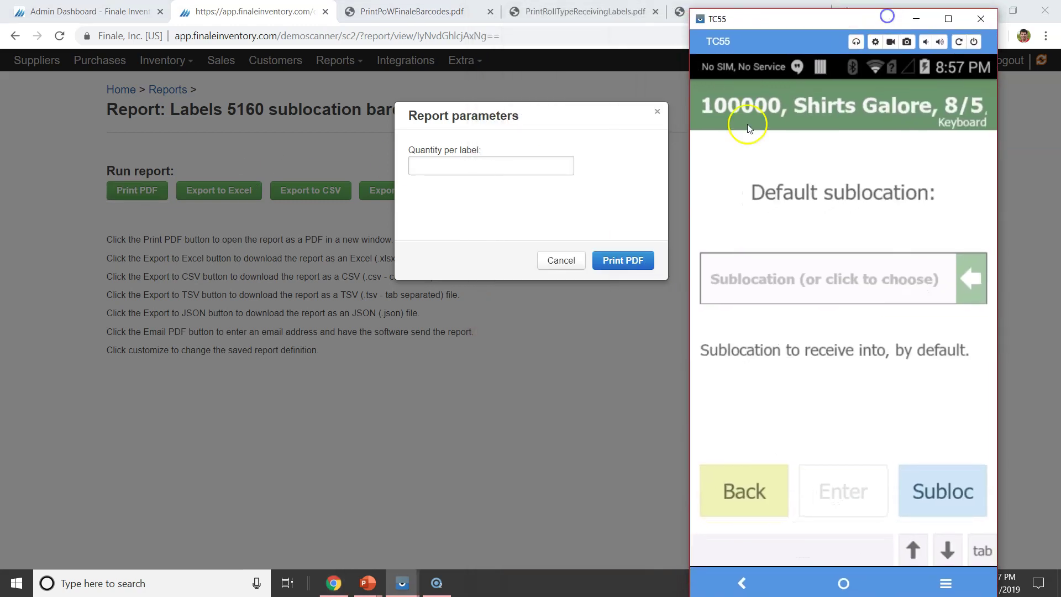
click(612, 265)
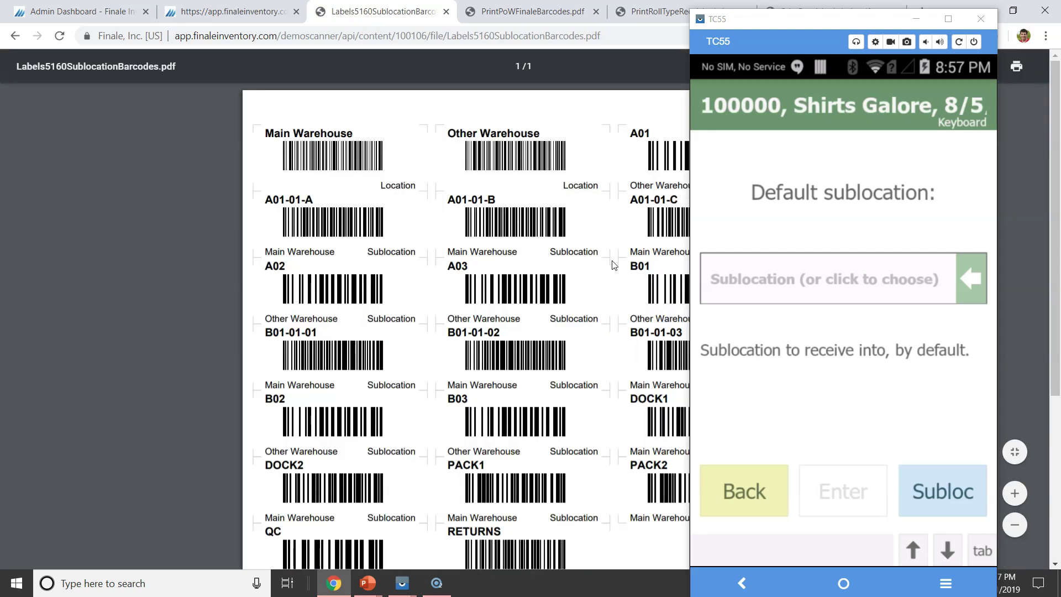
Step: Lock sublocation 6. A03 on the TC55 scanner, then open Review/edit items for order 100000
scroll(568, 407, down, 4)
scroll(569, 407, up, 4)
scroll(569, 407, down, 1)
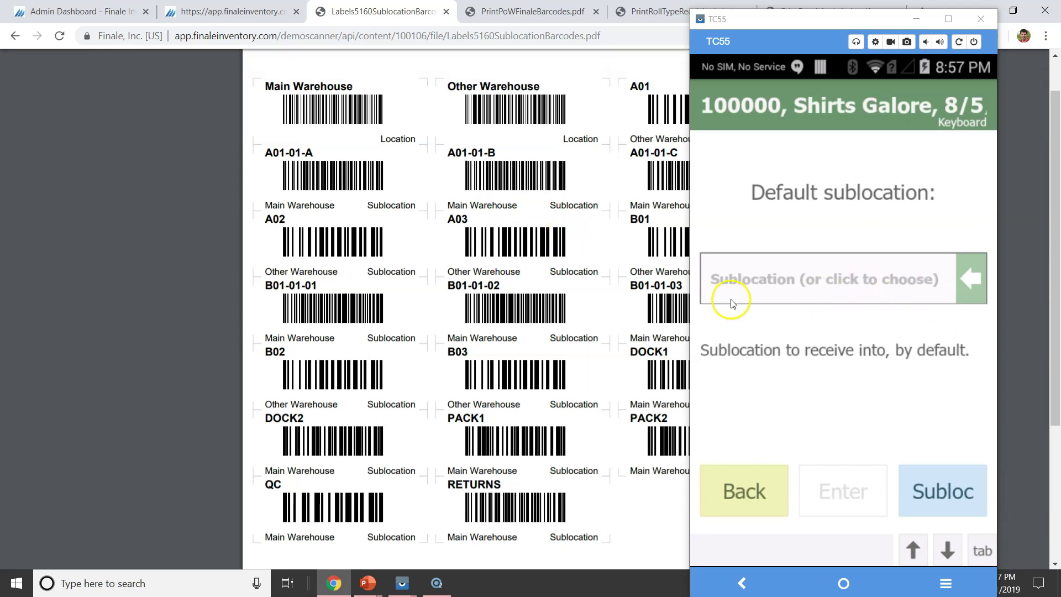
click(828, 283)
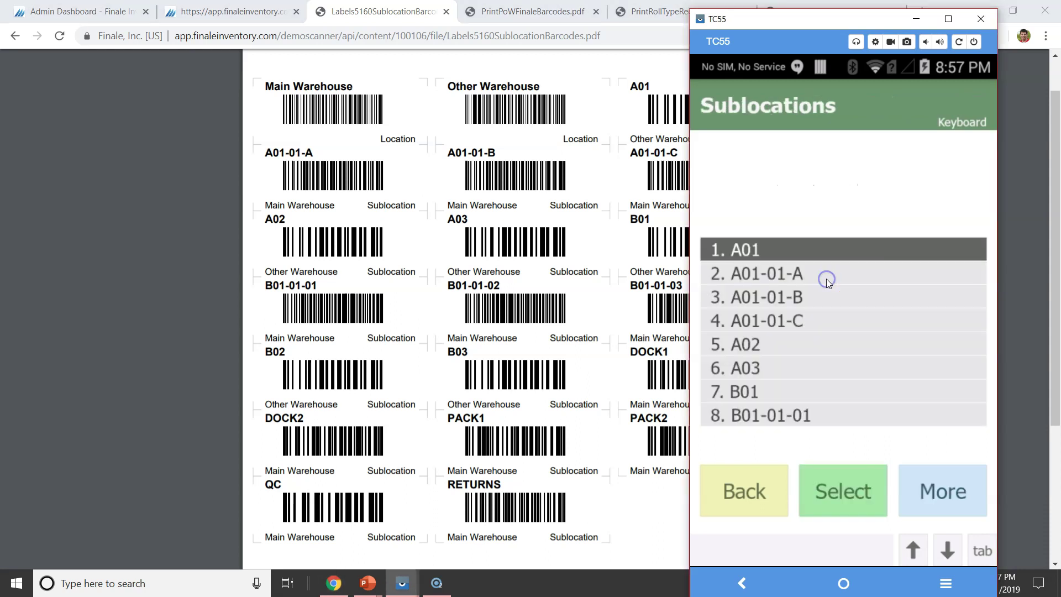
click(787, 369)
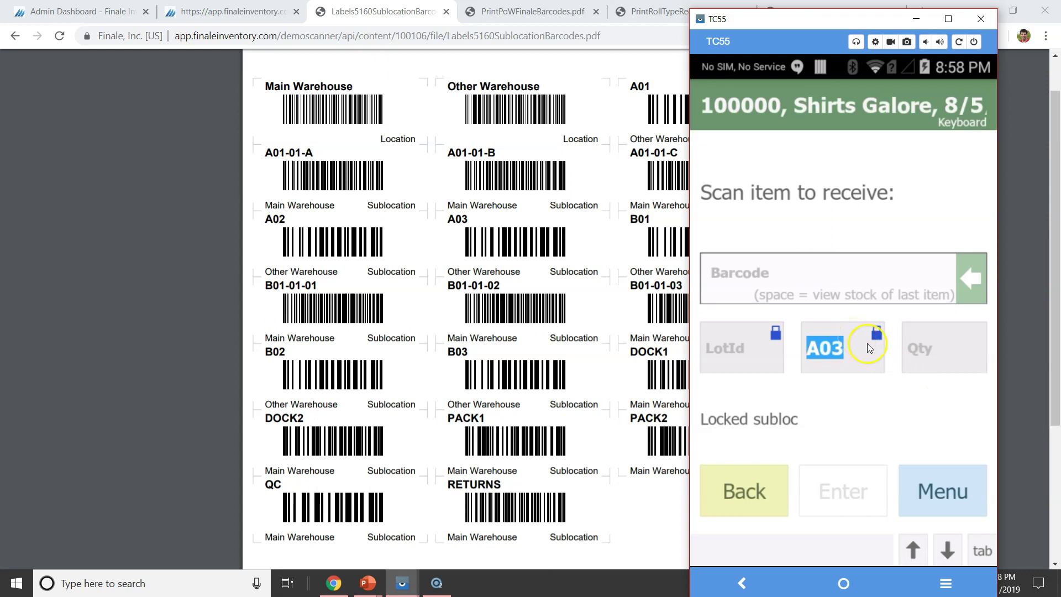
click(943, 496)
click(841, 312)
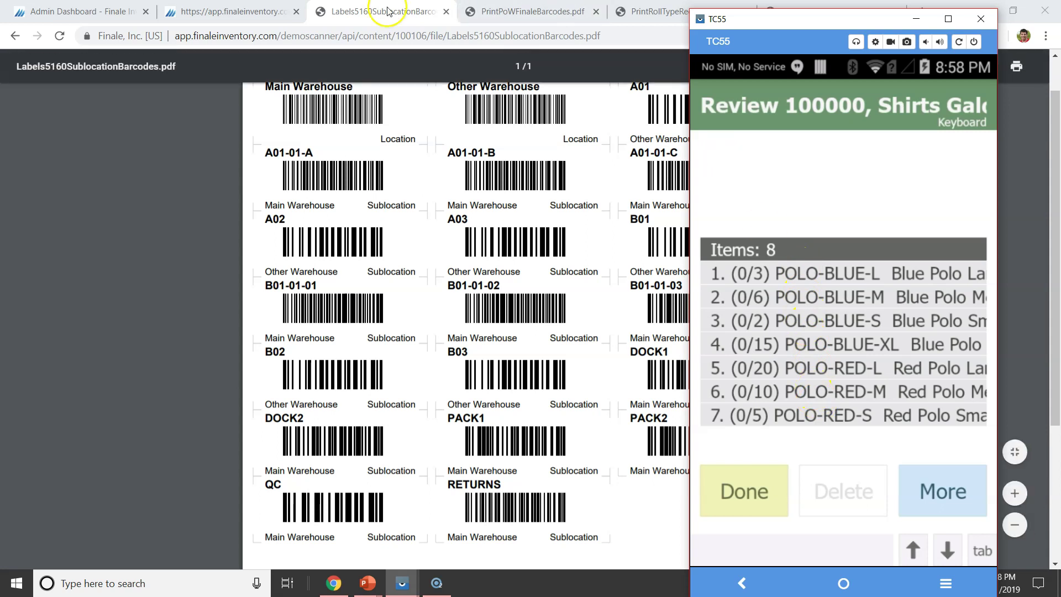
Step: Show the PO PDF beside the scanner and check all 8 order lines, including POLO-RED-XL
click(501, 16)
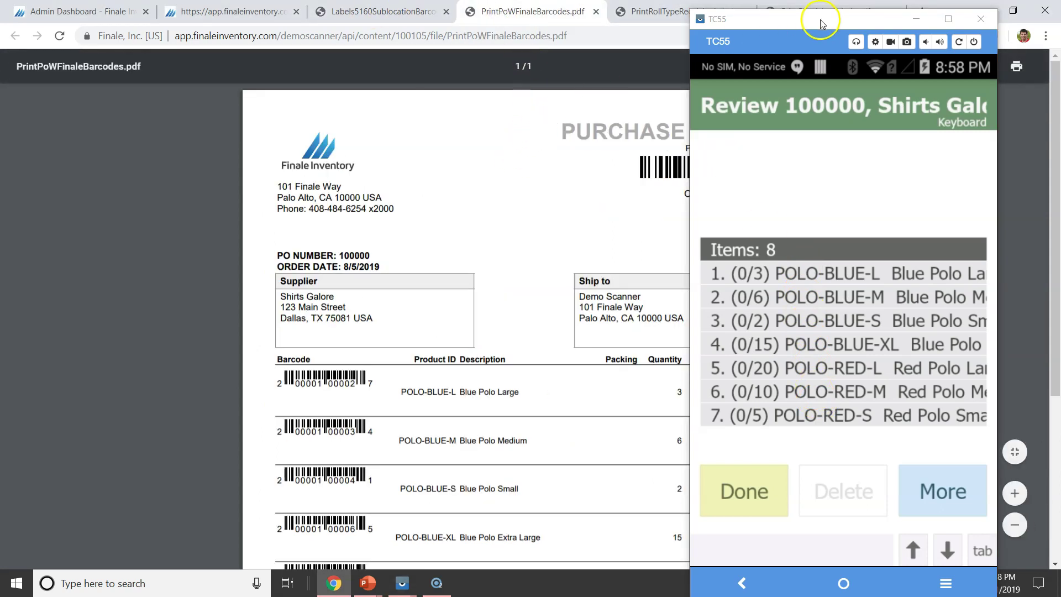
drag(822, 21, 876, 23)
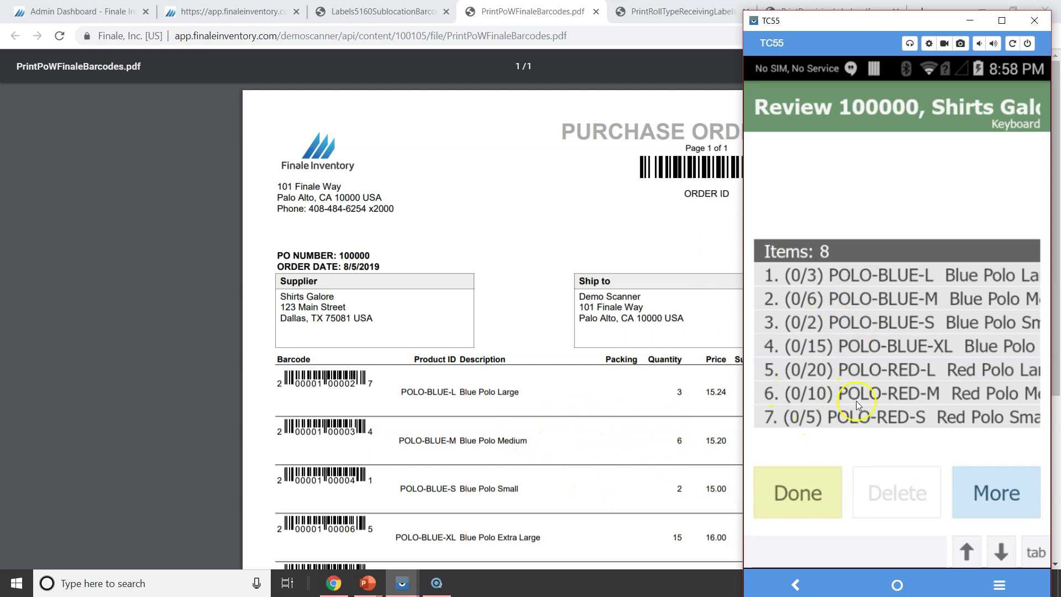
click(989, 491)
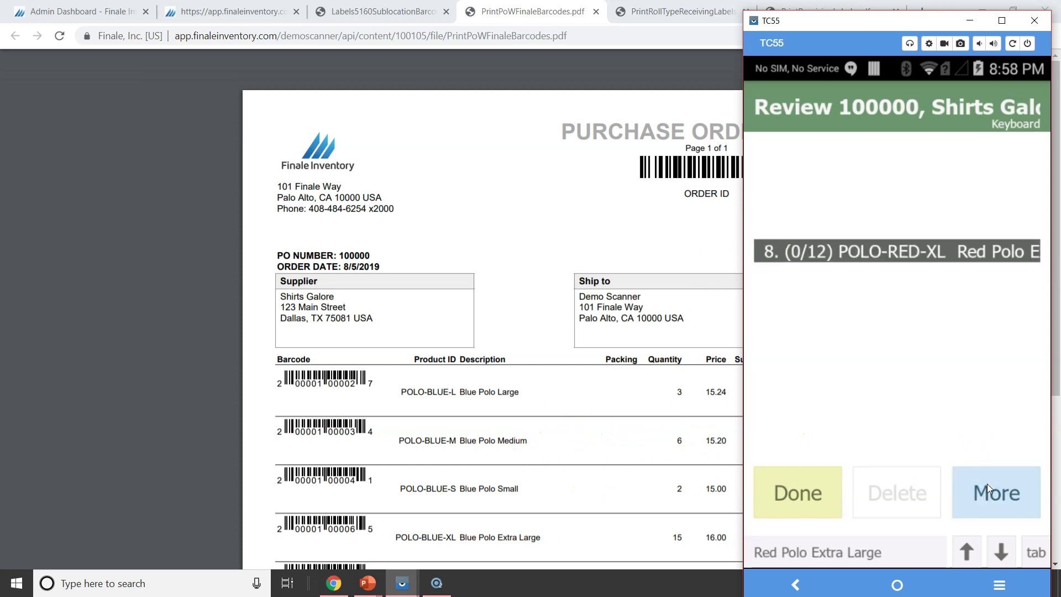
click(990, 491)
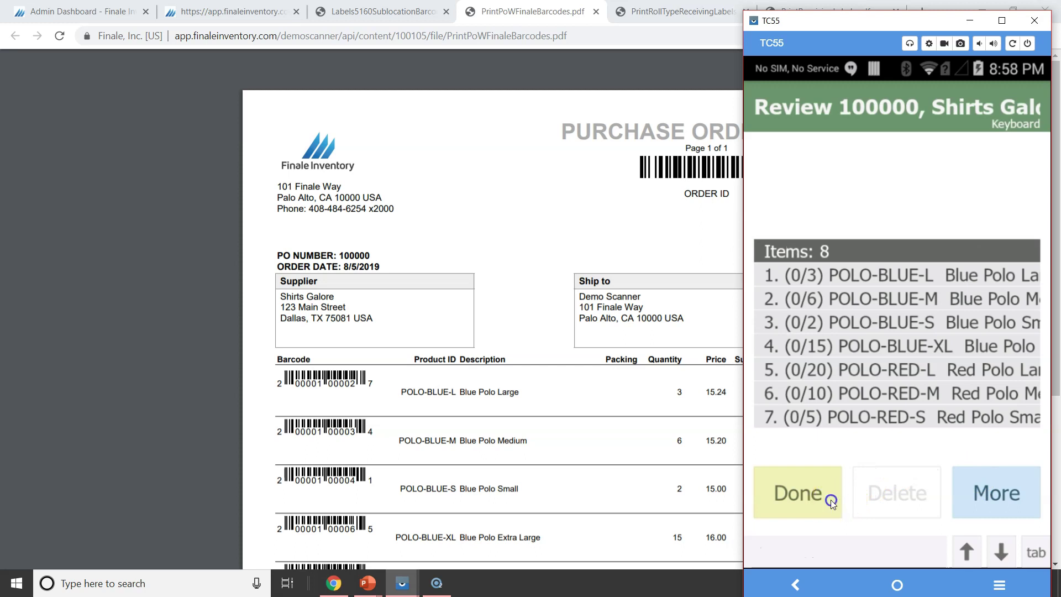
Step: Leave the item review and exit order 100000's receiving to the scanner's Main menu
click(831, 500)
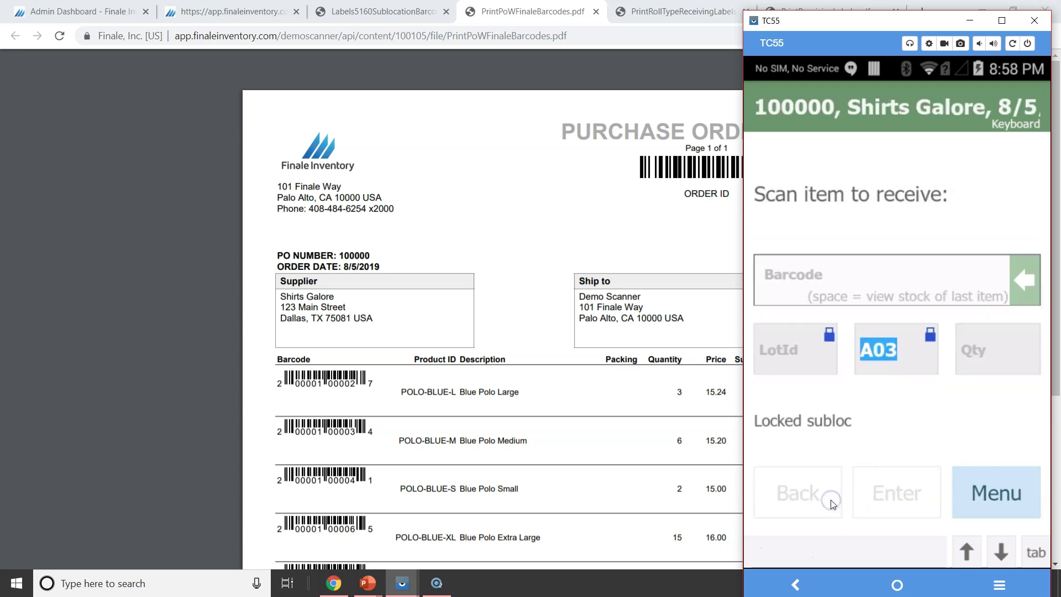
click(1009, 496)
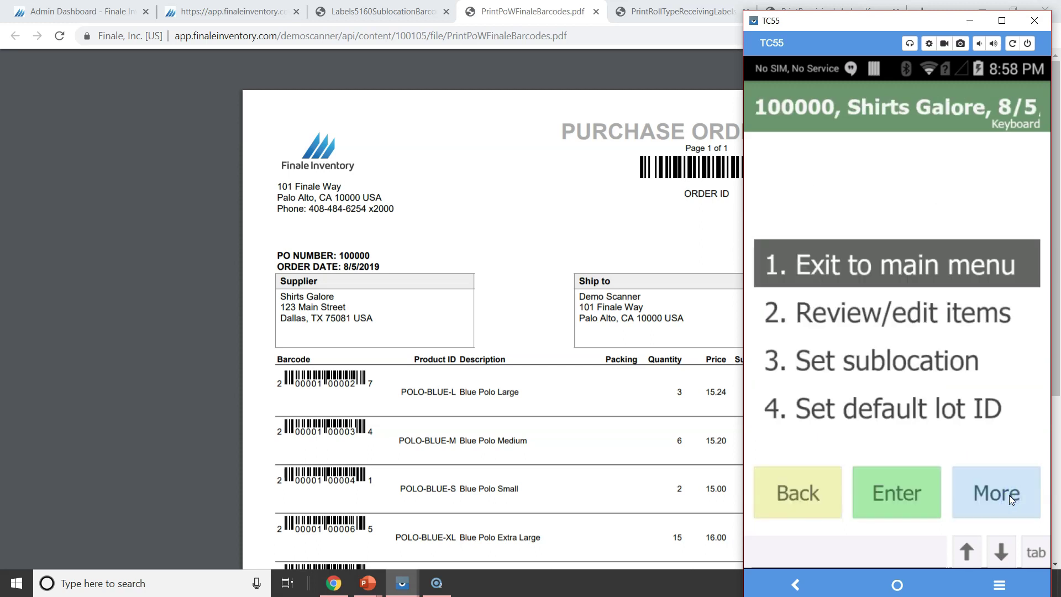
click(958, 274)
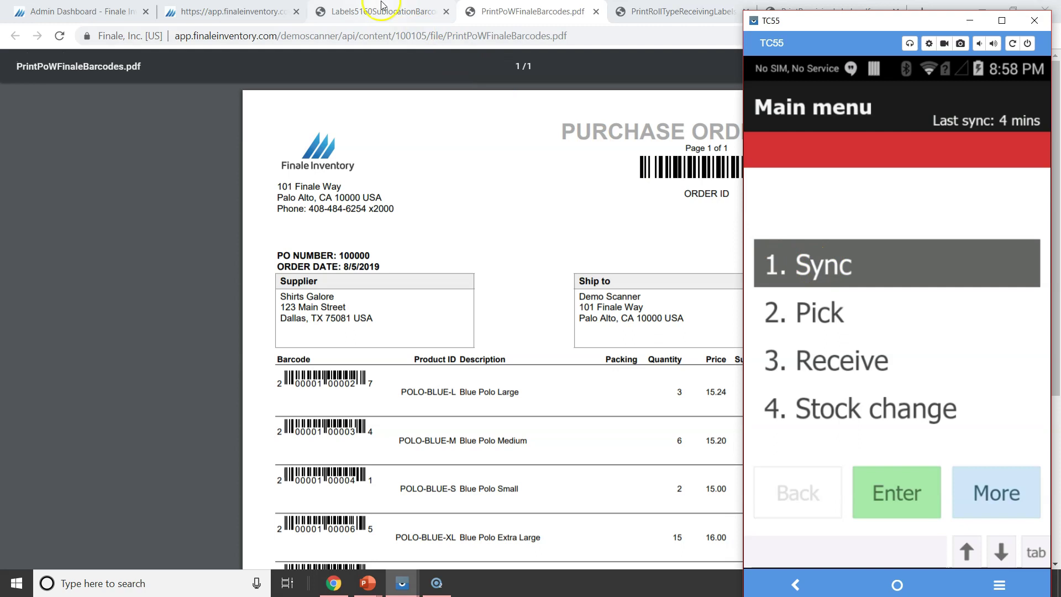
Step: Show the Purchases list, then sync the TC55 scanner until it reports last sync 2 sec
click(249, 11)
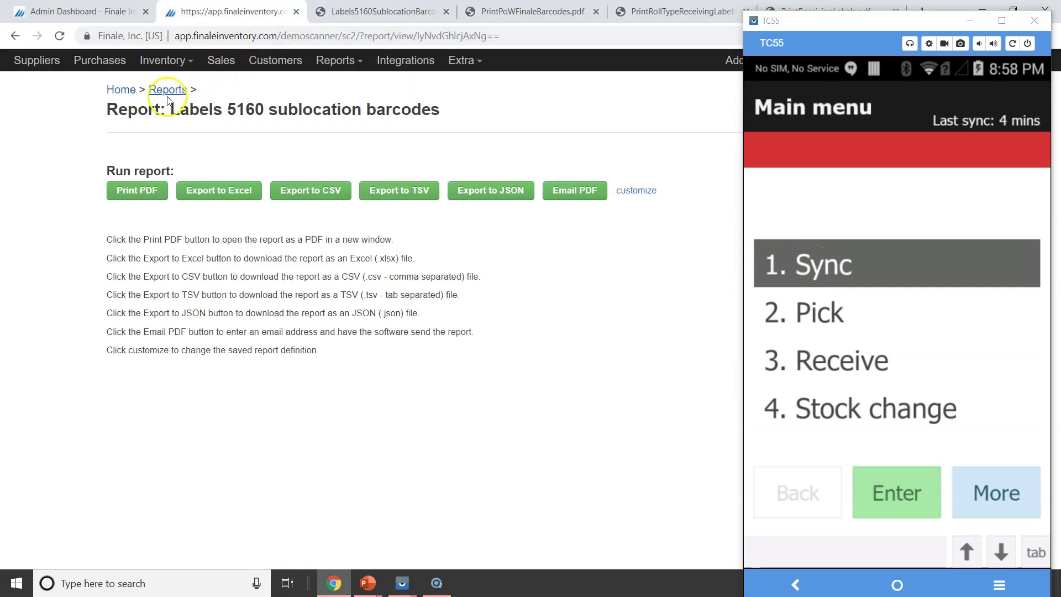
click(97, 62)
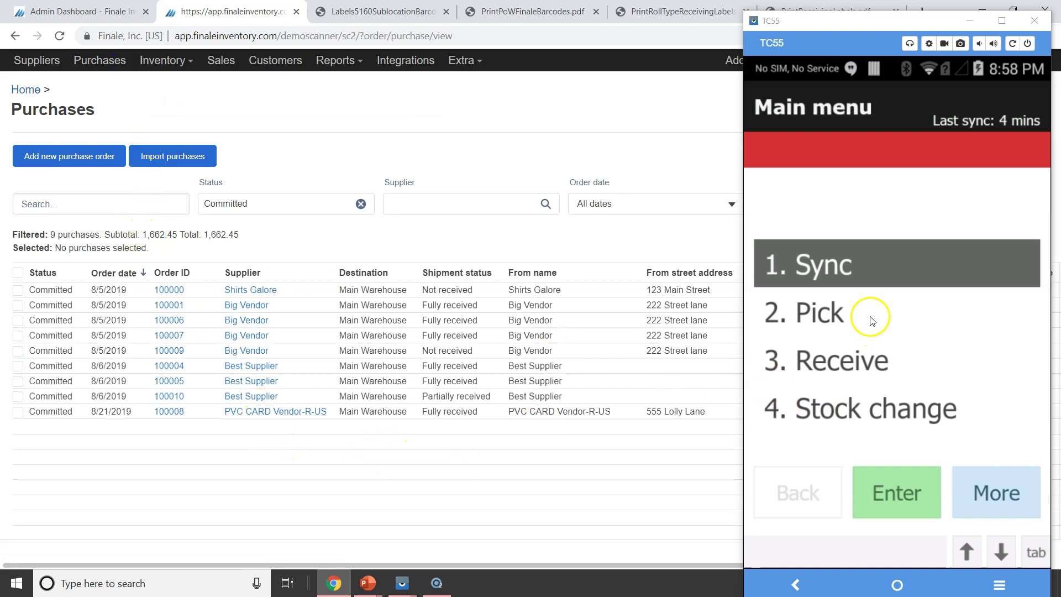
click(848, 268)
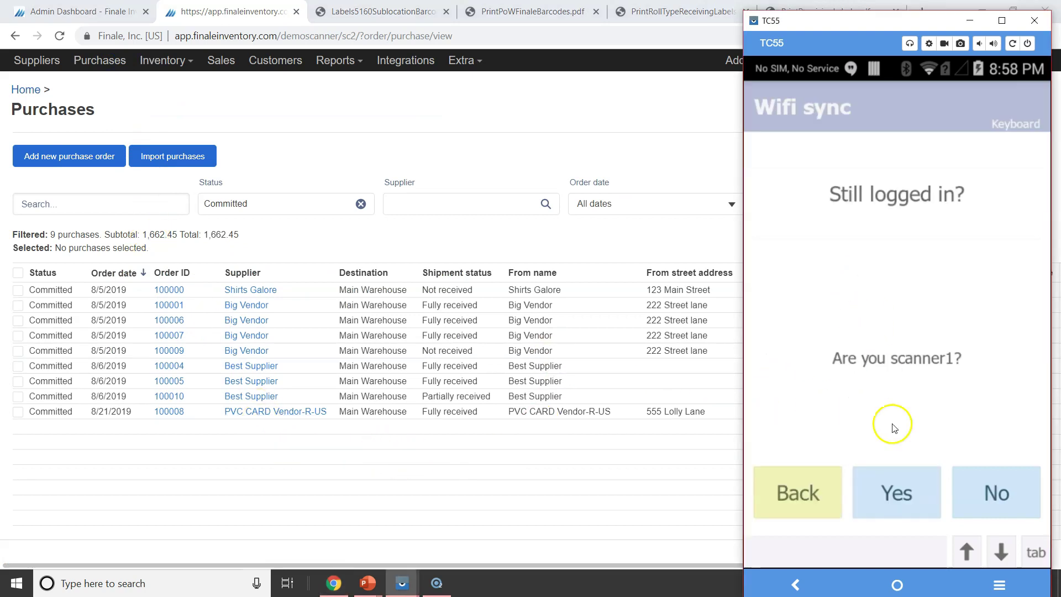
click(901, 489)
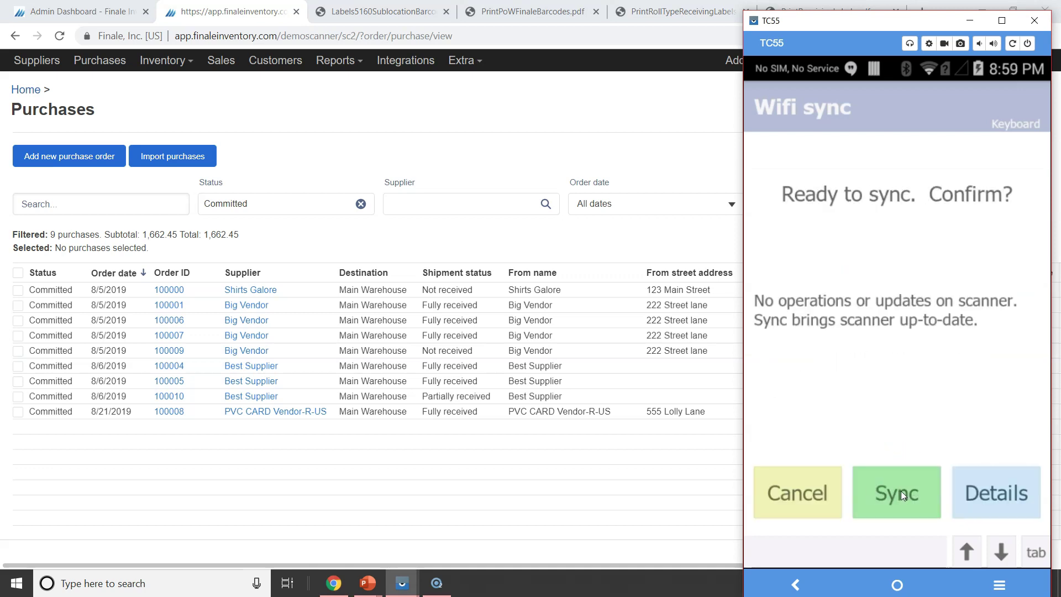
click(899, 493)
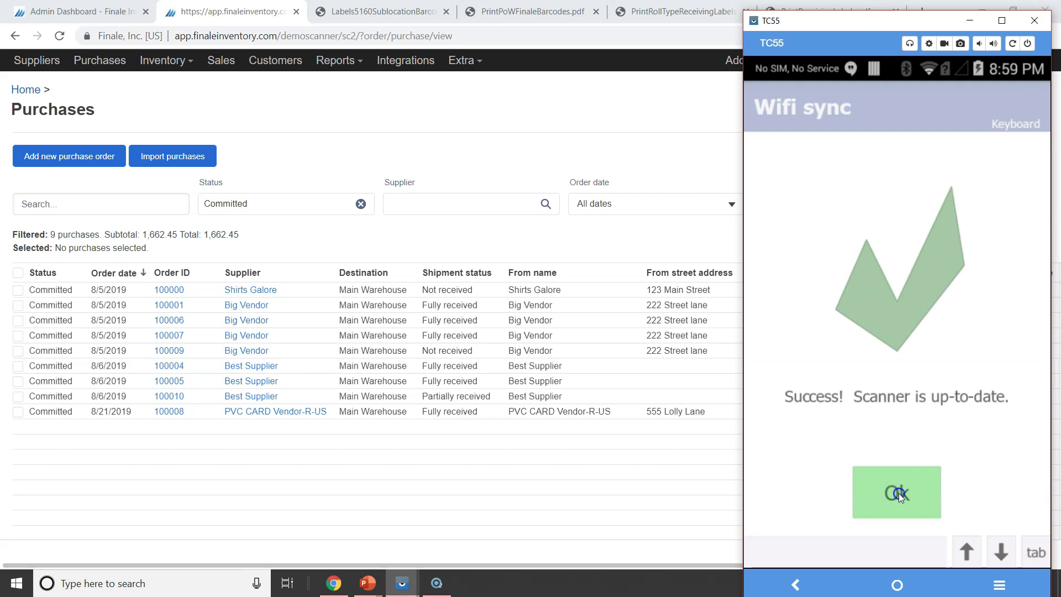
click(898, 494)
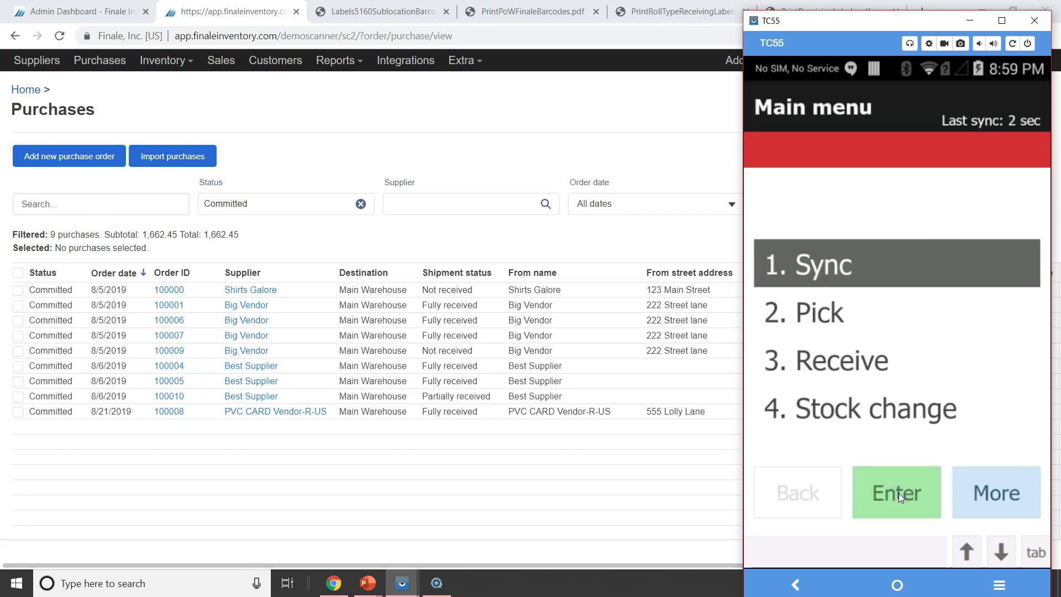